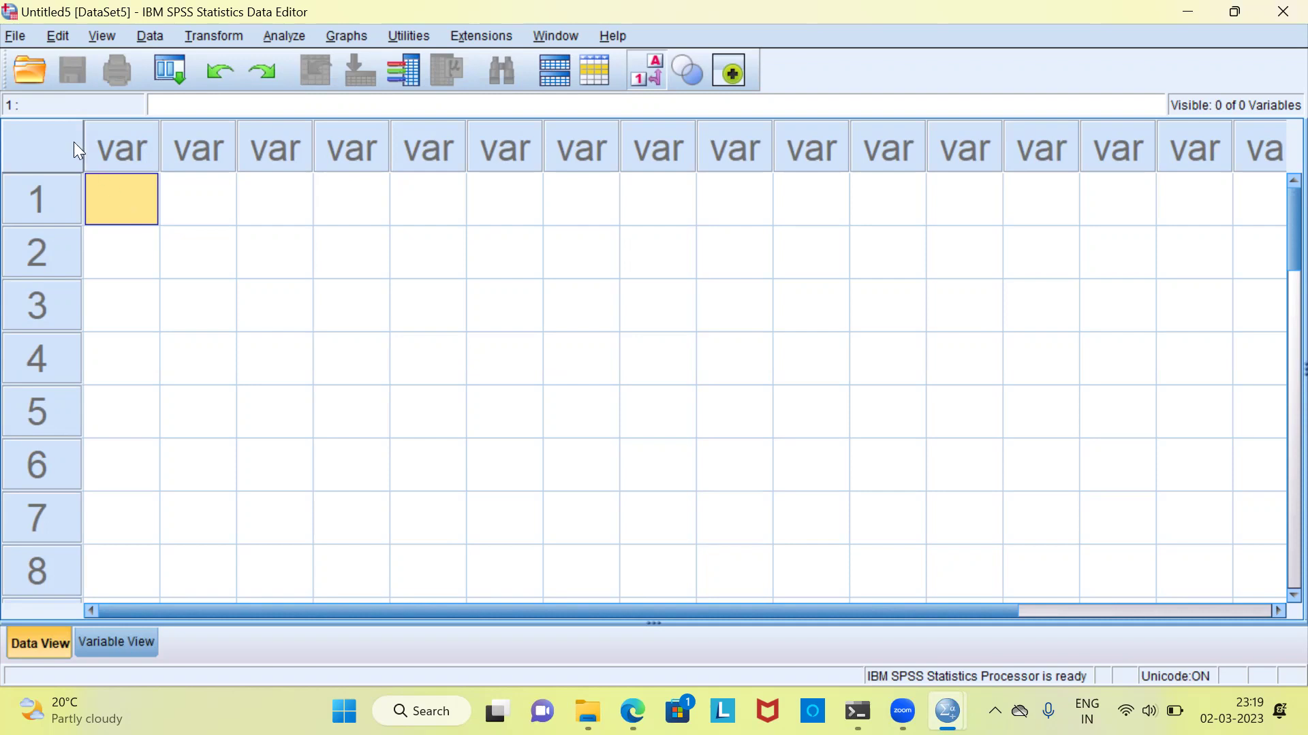
- Open car_sales v2.sav from the recently used data files
{"action": "left_click", "coordinate": [23, 42]}
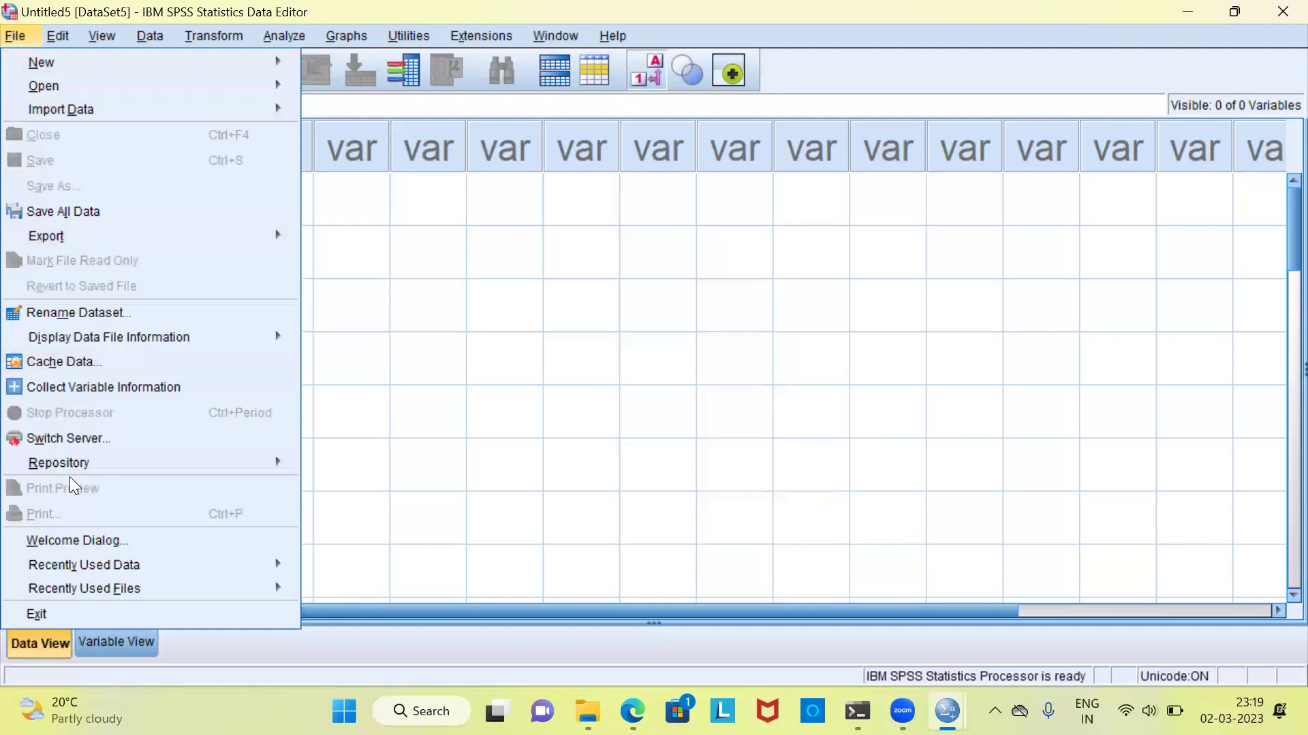
{"action": "mouse_move", "coordinate": [71, 564]}
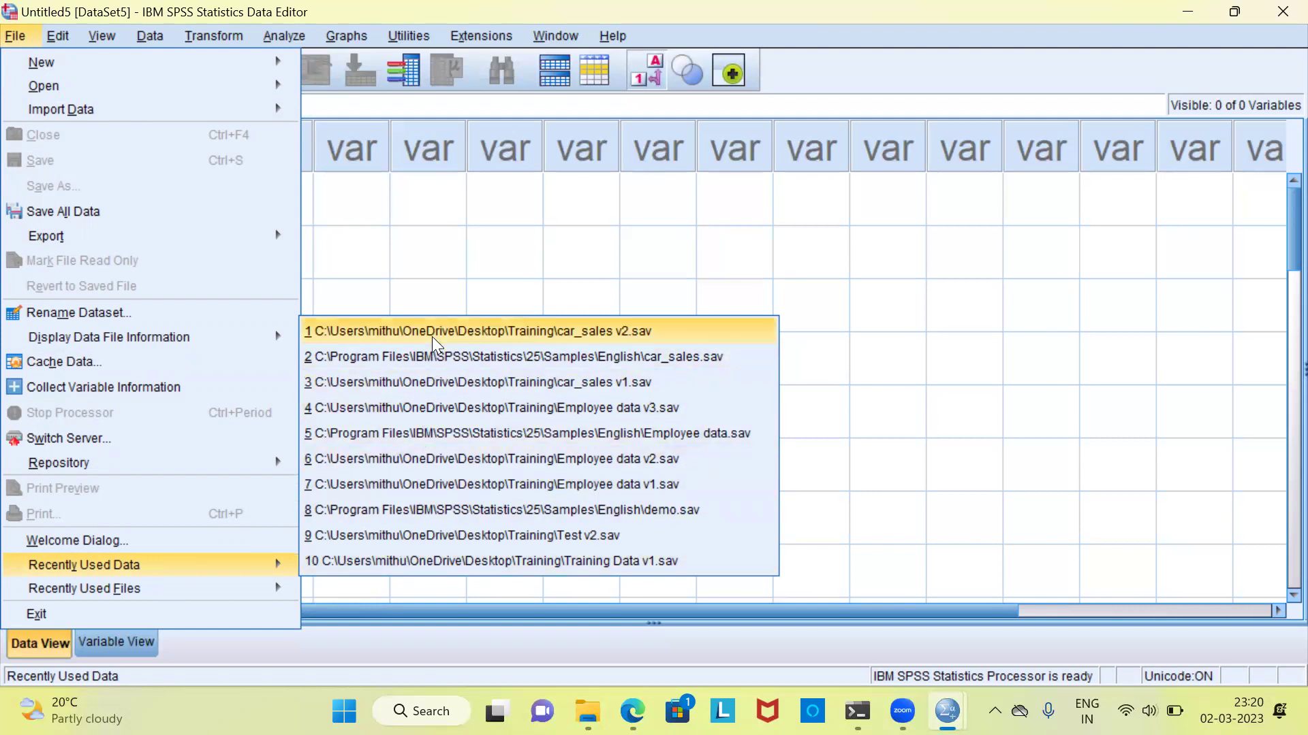
{"action": "left_click", "coordinate": [602, 333]}
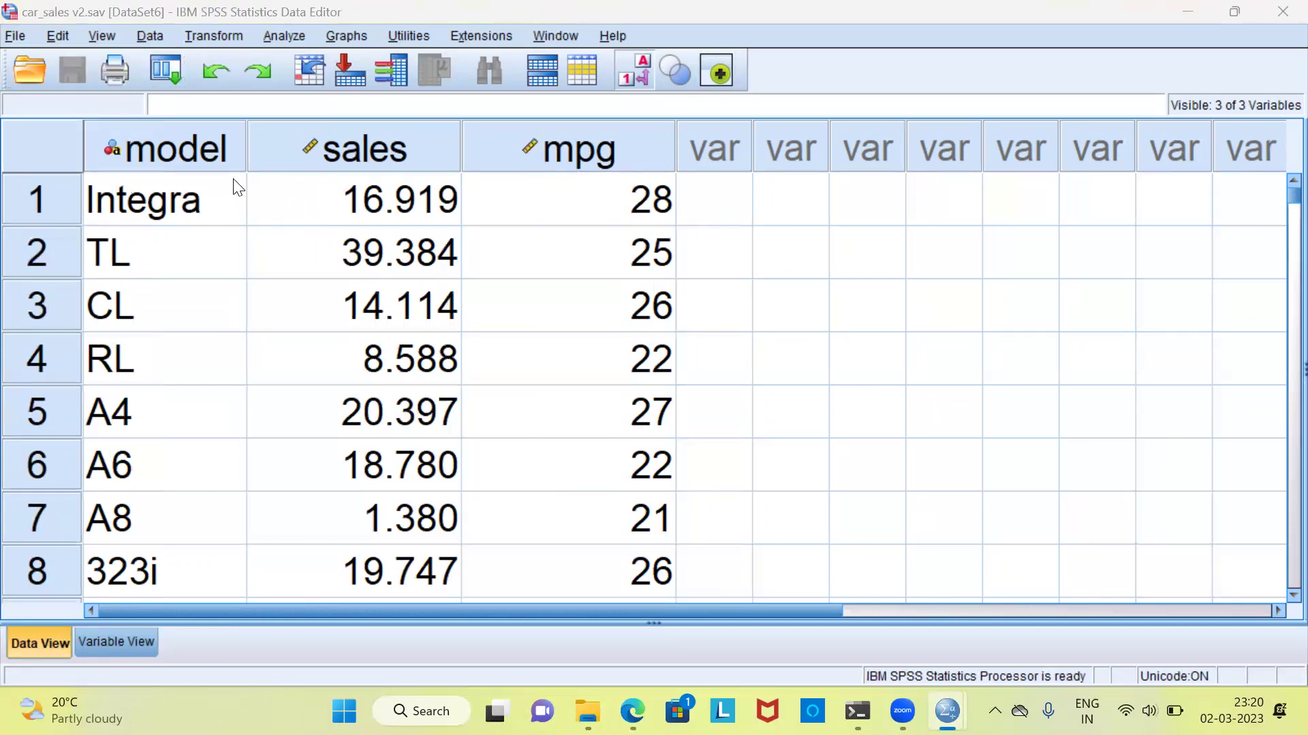
{"action": "left_click", "coordinate": [211, 157]}
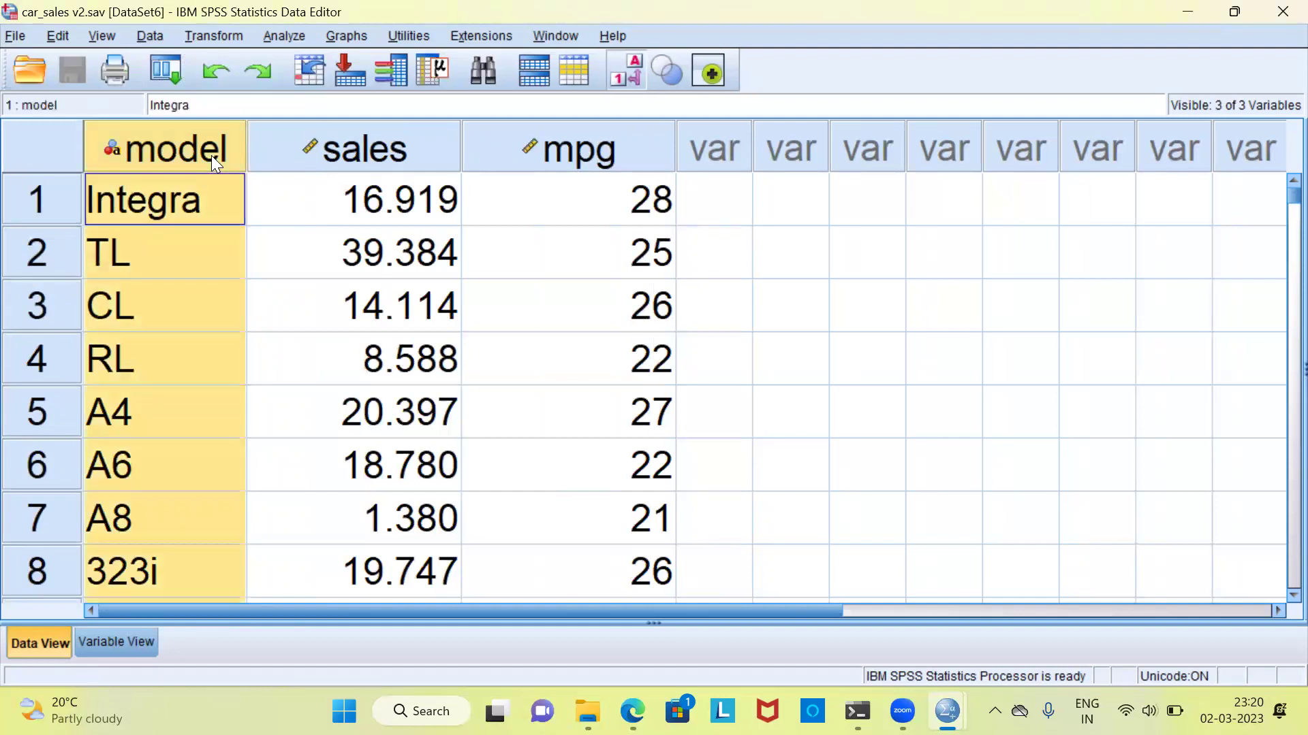
{"action": "left_click", "coordinate": [331, 154]}
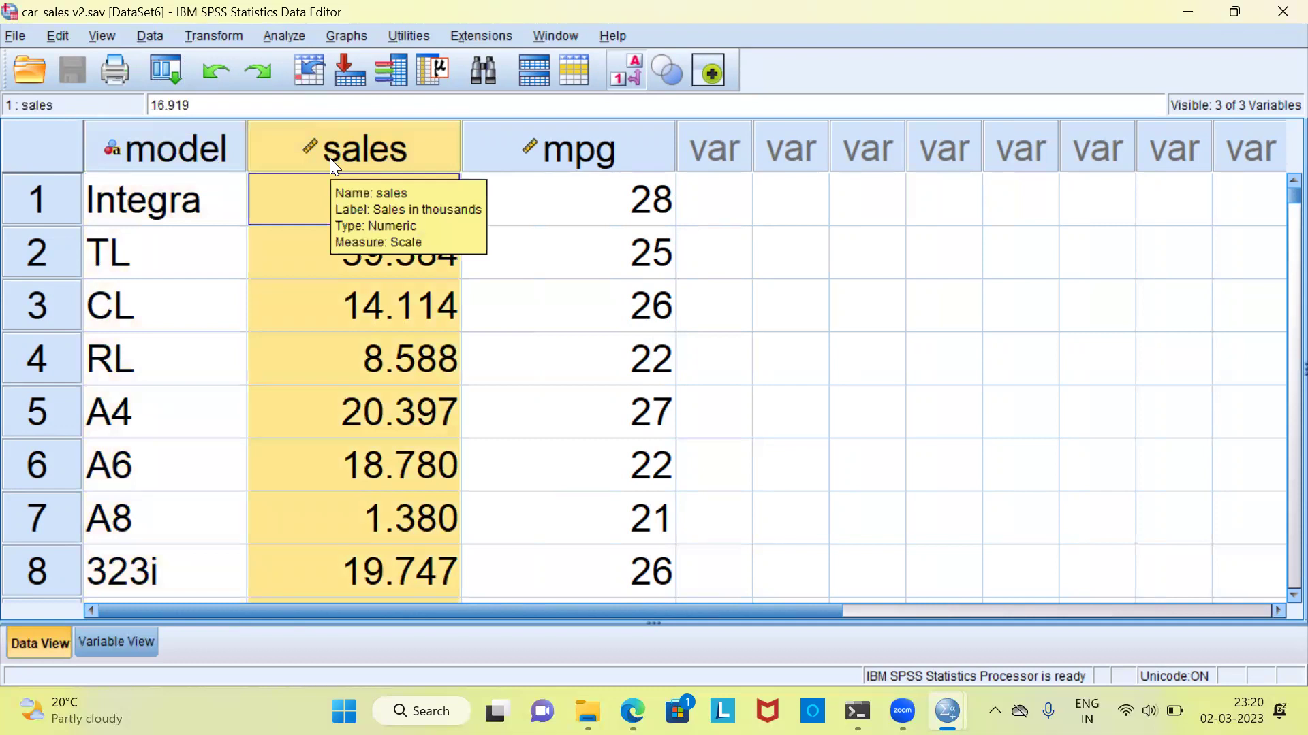
{"action": "left_click", "coordinate": [553, 144]}
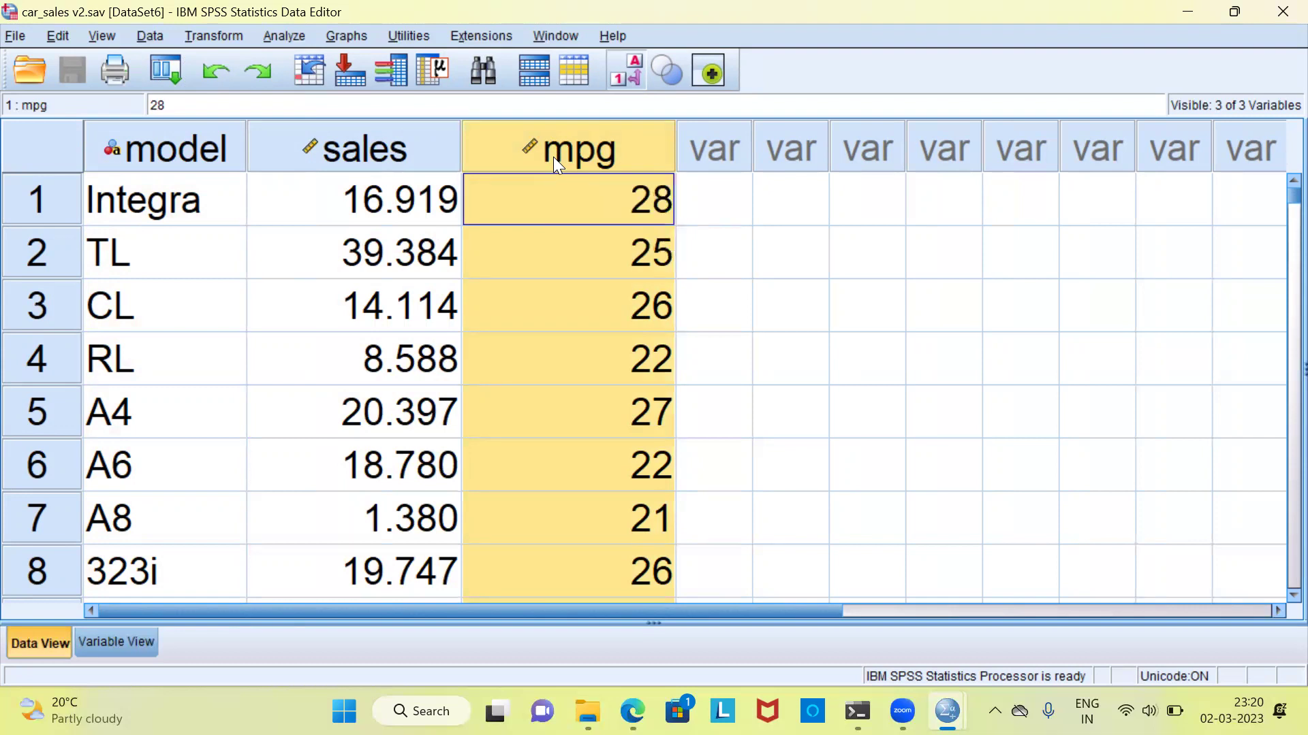
{"action": "left_click", "coordinate": [422, 159], "text": "ctrl"}
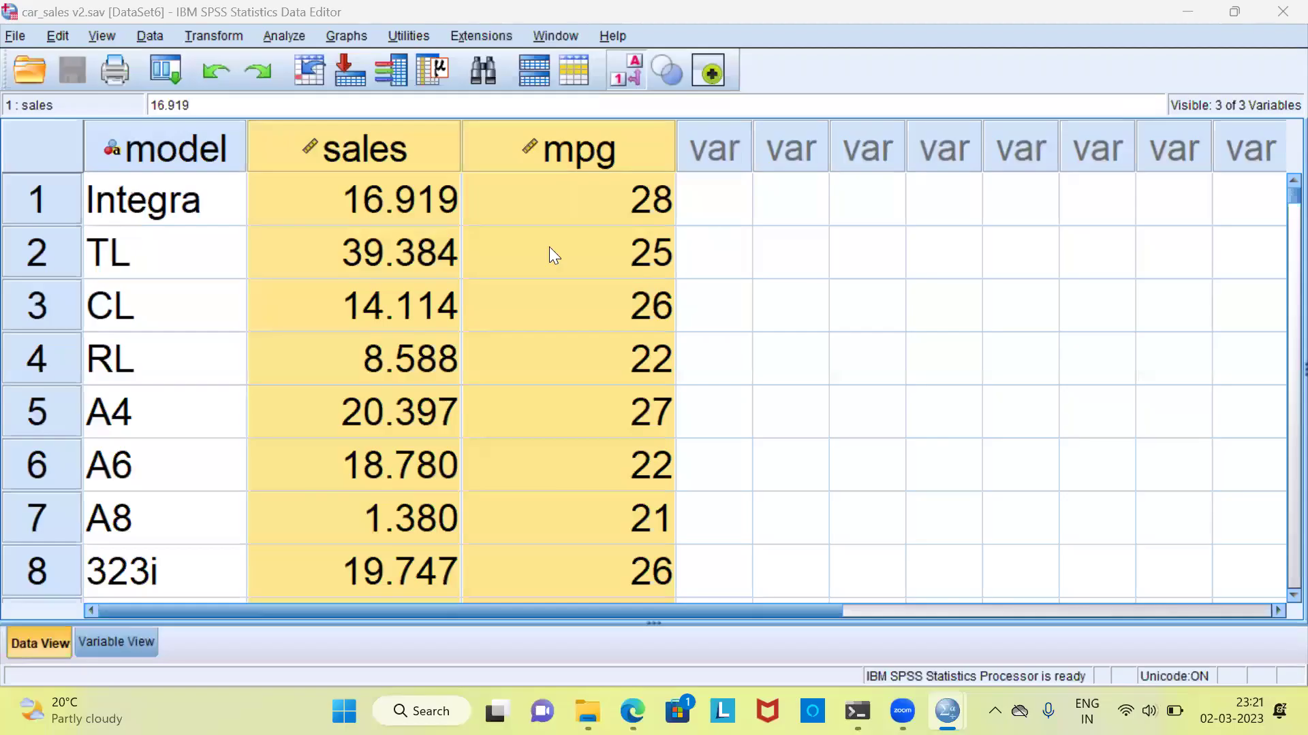
- Confirm the data ends at case 157 (S80), return to the first row, then bring up the Graphs menu
{"action": "left_click", "coordinate": [230, 203]}
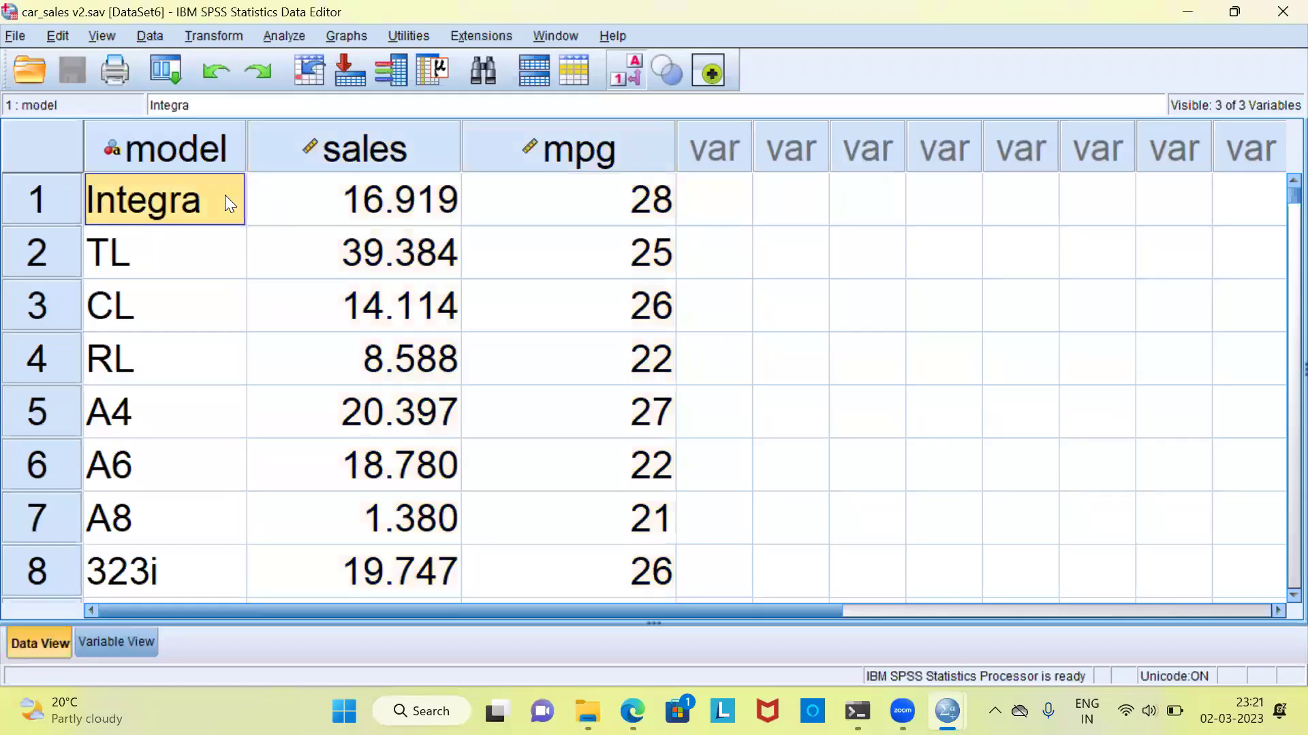
{"action": "key", "text": "ctrl+Down"}
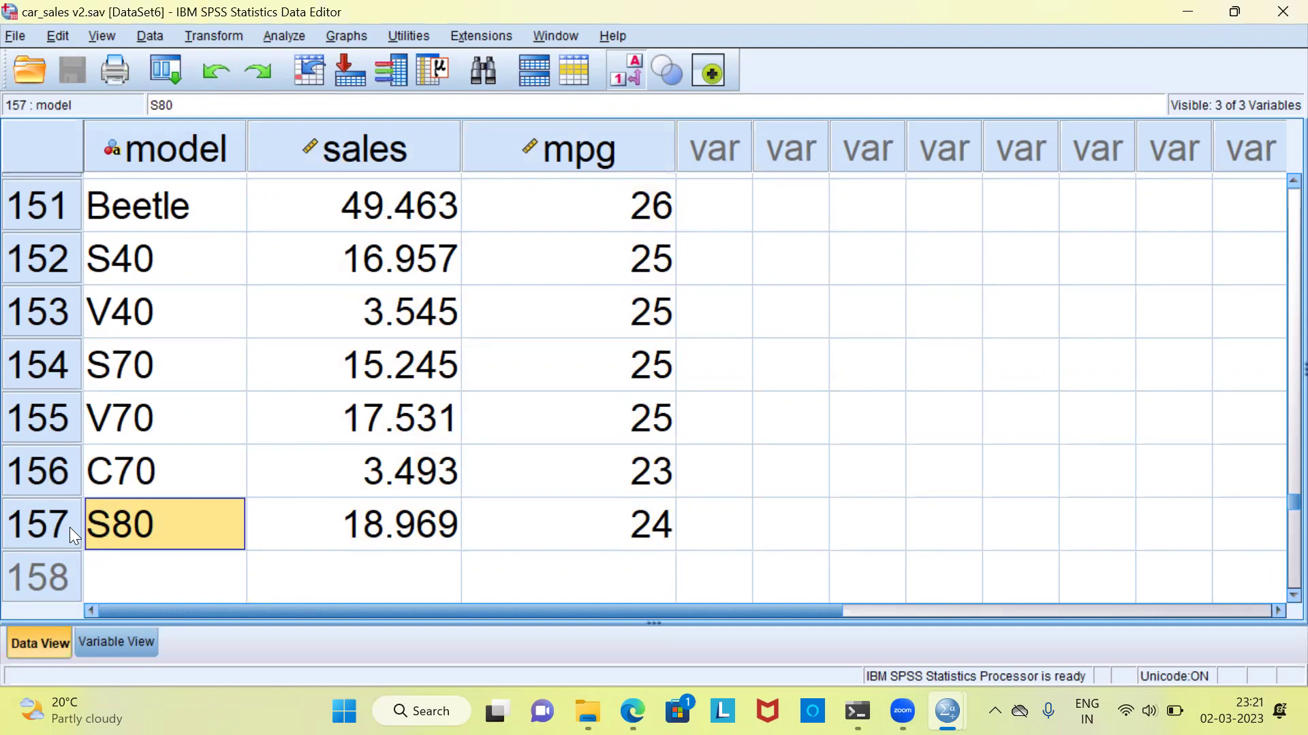
{"action": "key", "text": "Right"}
{"action": "key", "text": "Right"}
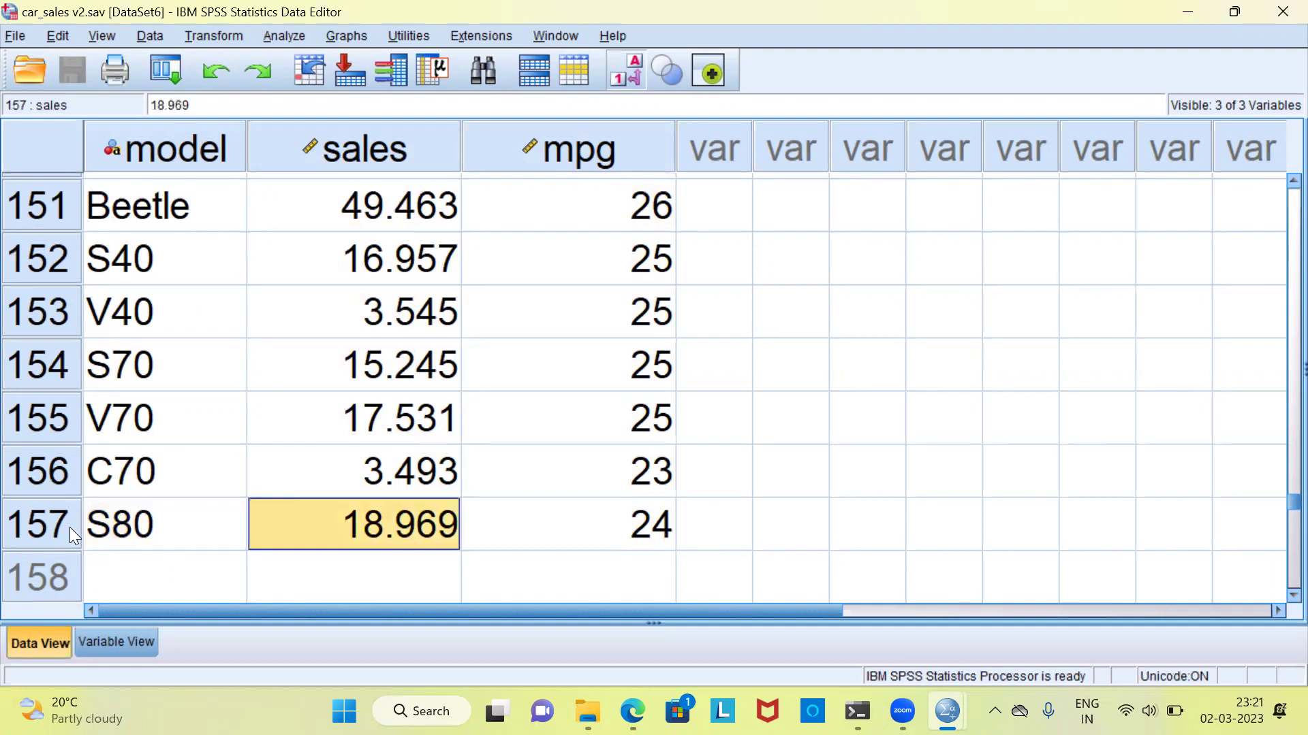
{"action": "key", "text": "Left"}
{"action": "key", "text": "ctrl+Up"}
{"action": "key", "text": "Left"}
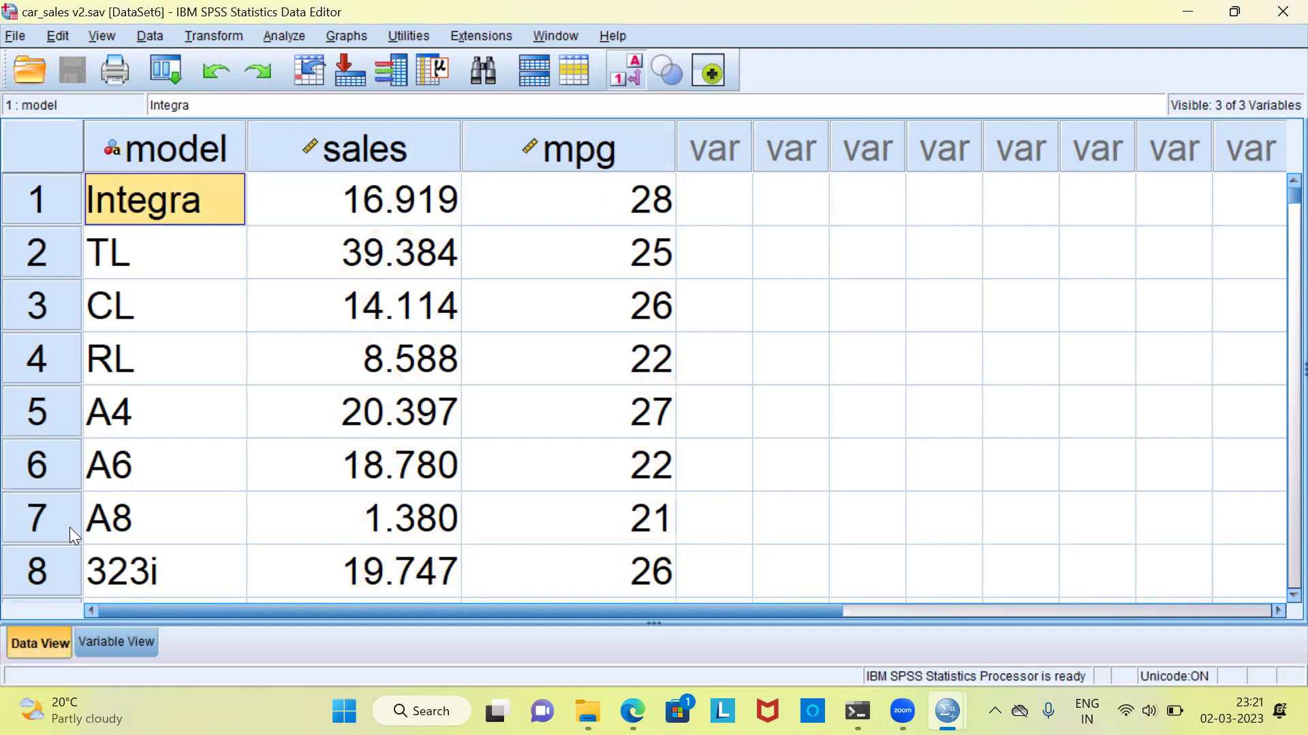
{"action": "key", "text": "Right"}
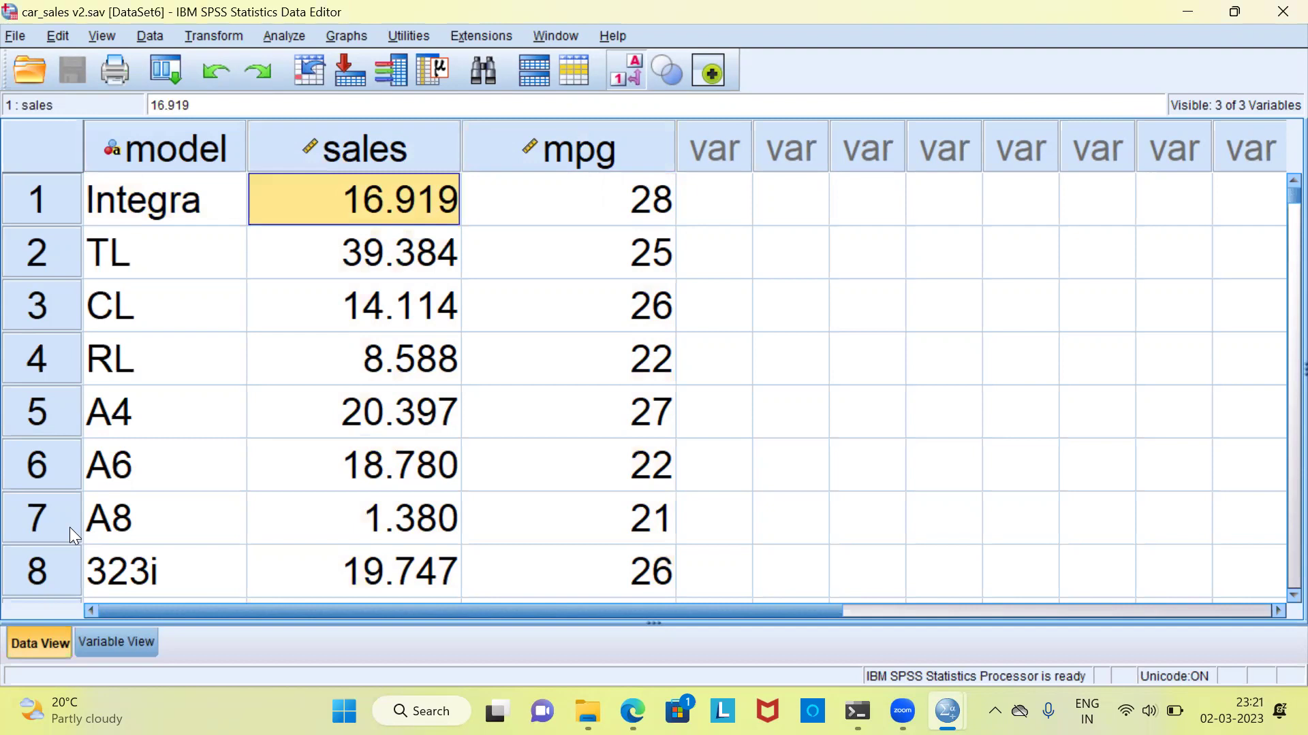
{"action": "key", "text": "Right"}
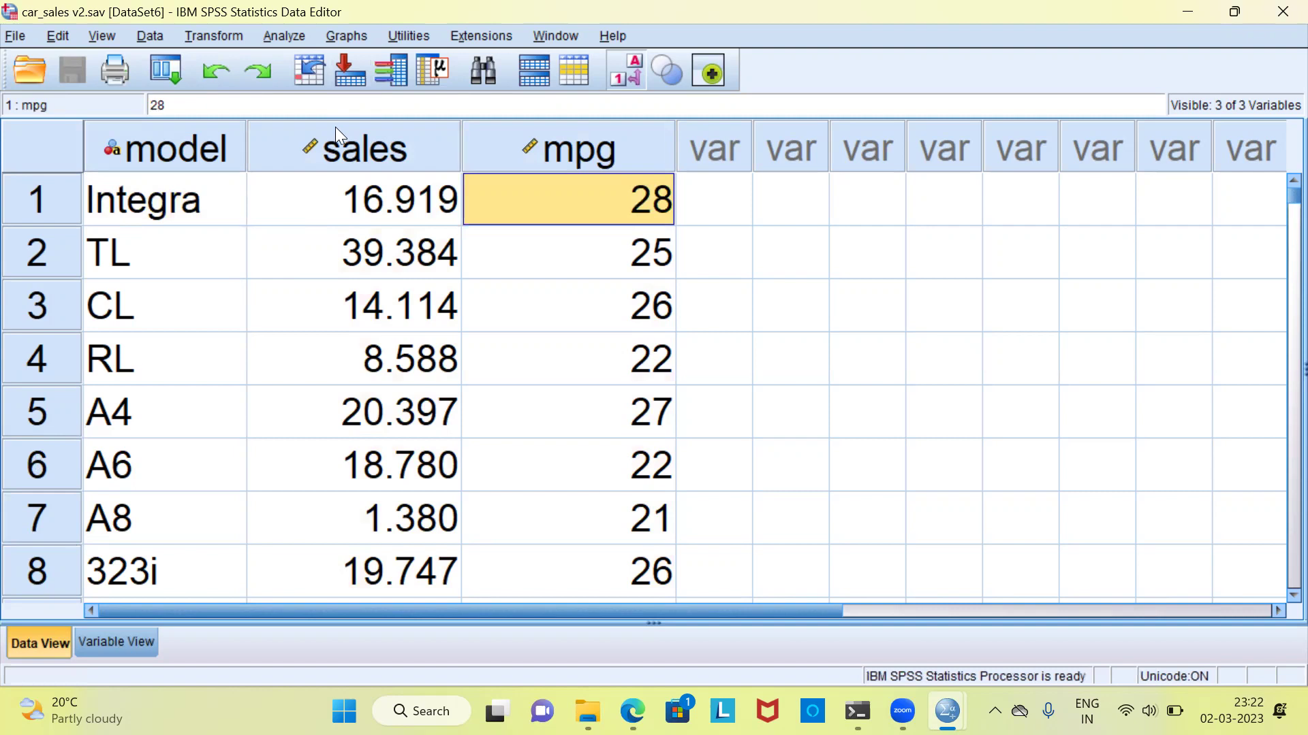
{"action": "key", "text": "alt+g"}
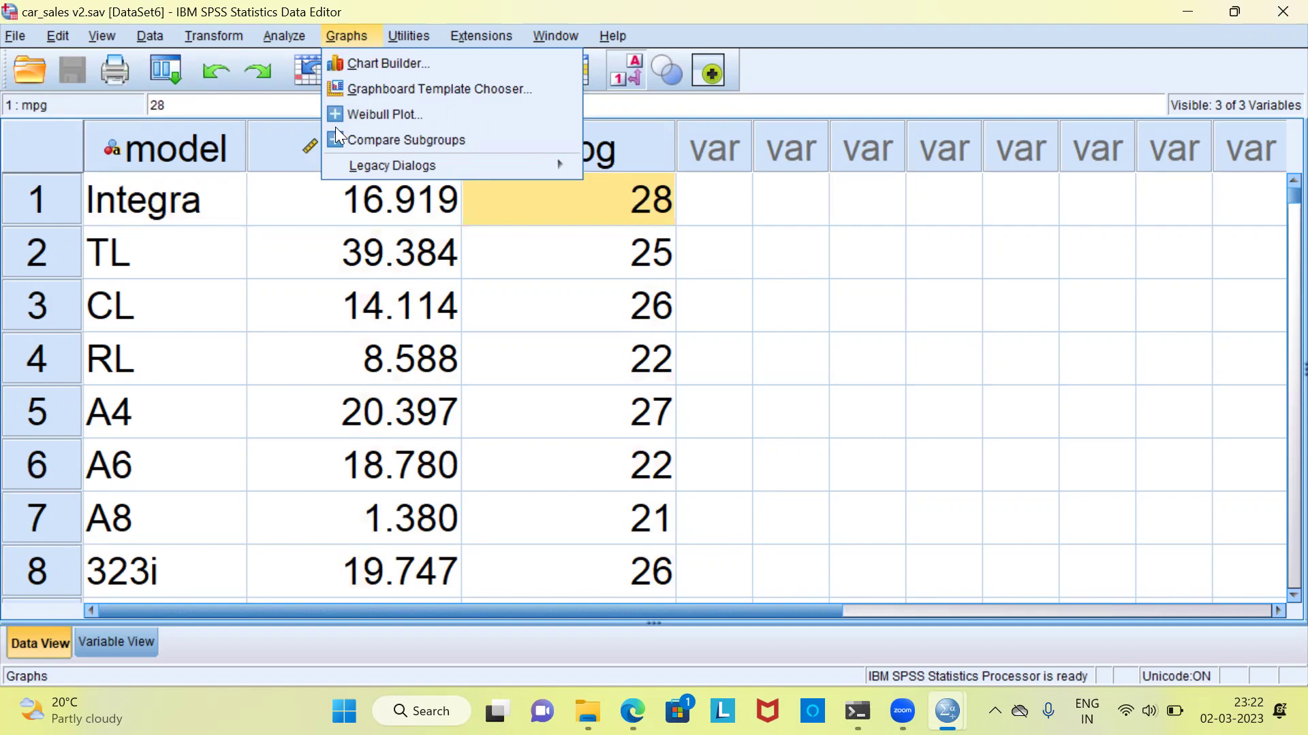
- Launch Chart Builder from the Graphs menu
{"action": "key", "text": "Down"}
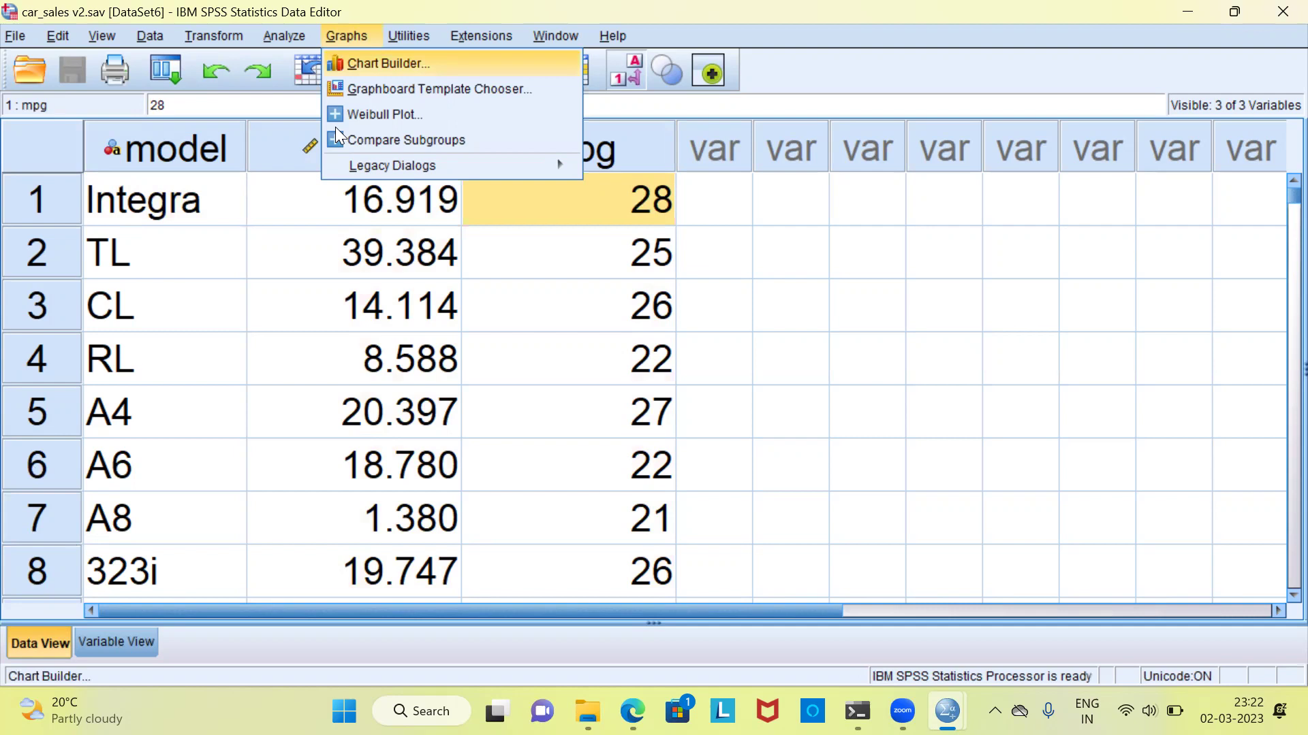
{"action": "key", "text": "Return"}
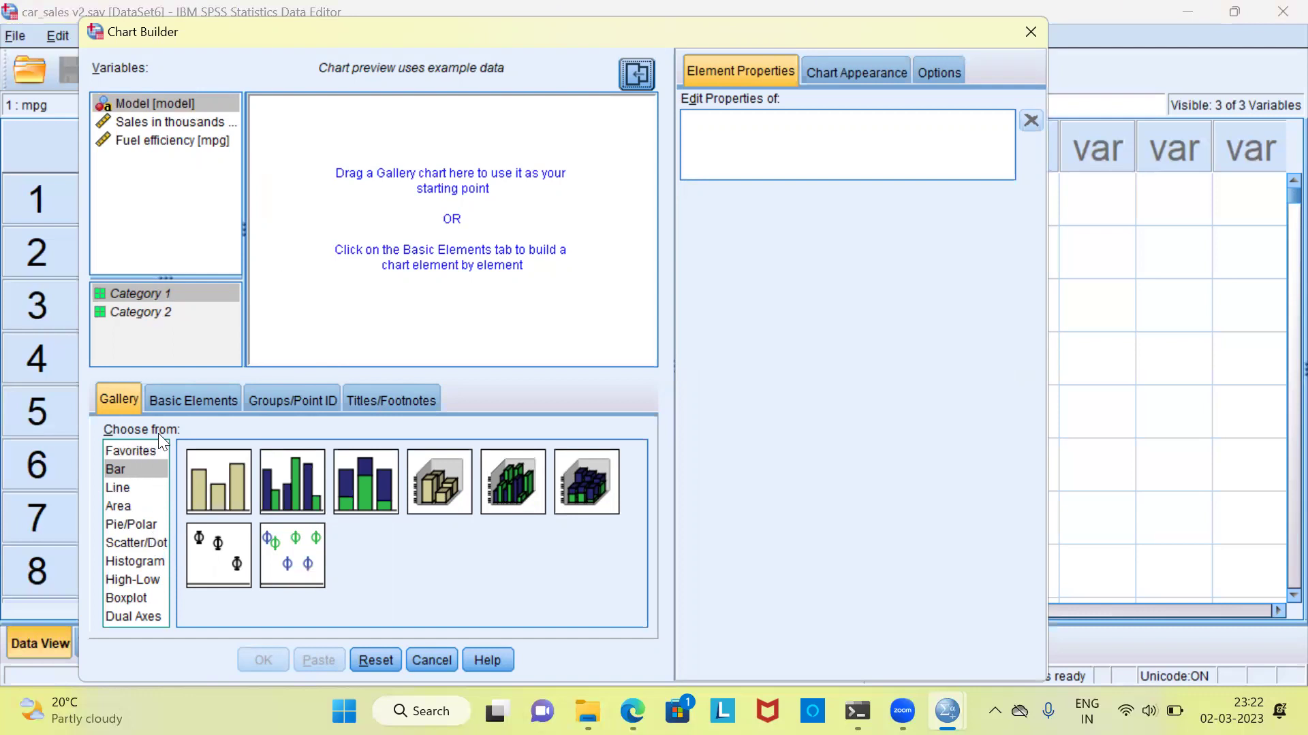
- Browse the gallery chart types and select the Simple Scatter template under Scatter/Dot
{"action": "left_click", "coordinate": [128, 485]}
{"action": "left_click", "coordinate": [127, 507]}
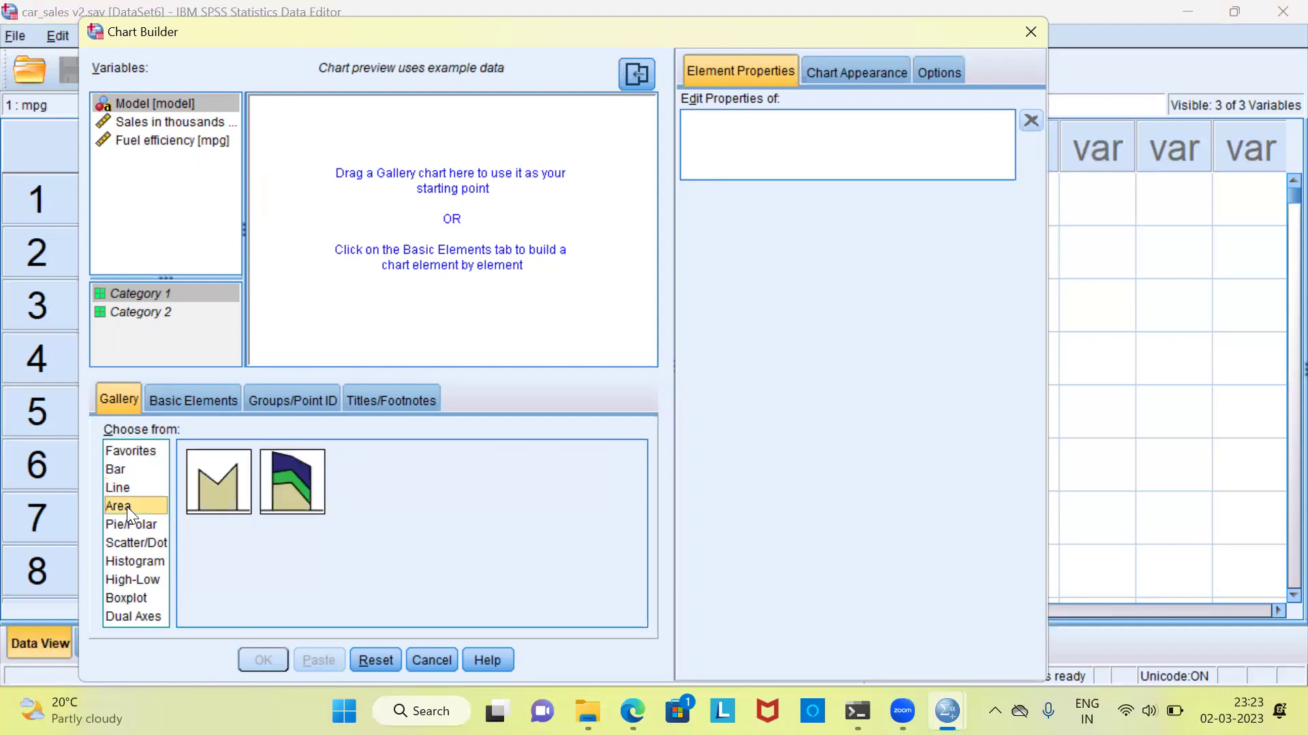
{"action": "left_click", "coordinate": [141, 547]}
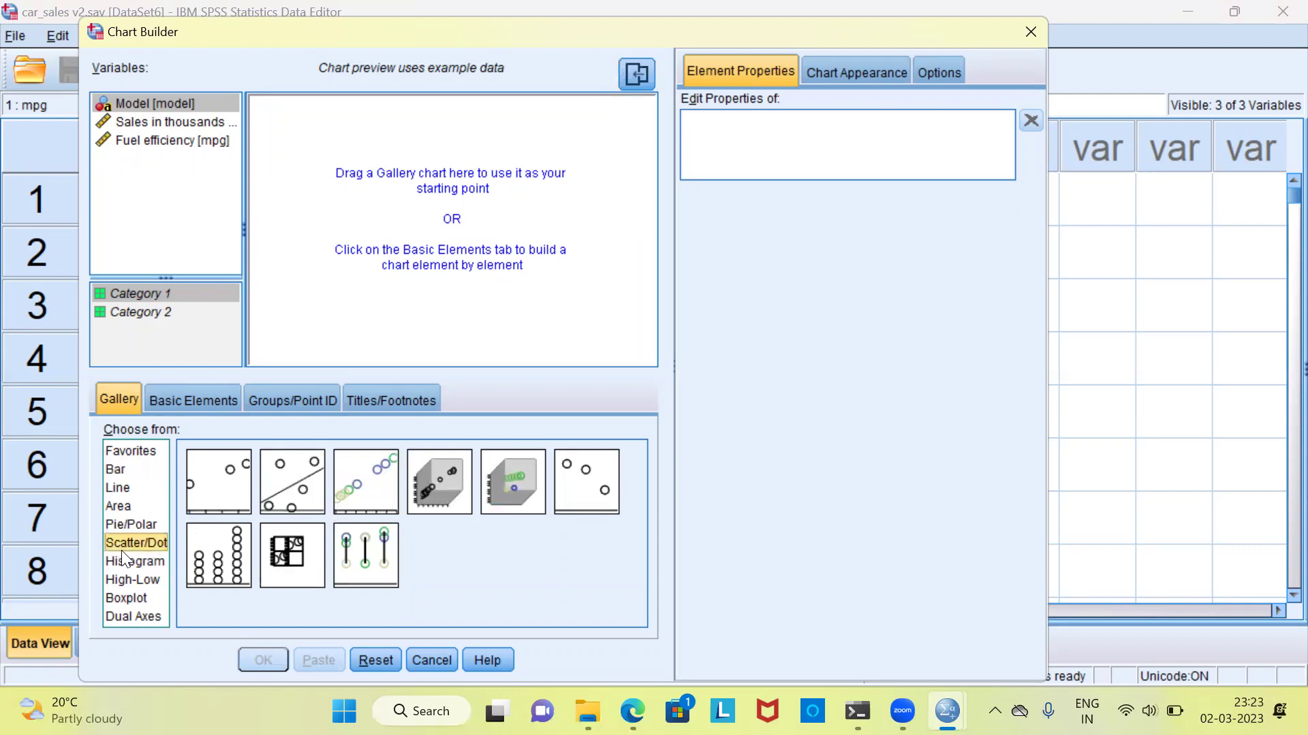
{"action": "left_click", "coordinate": [121, 552]}
{"action": "left_click", "coordinate": [120, 543]}
{"action": "left_click", "coordinate": [223, 489]}
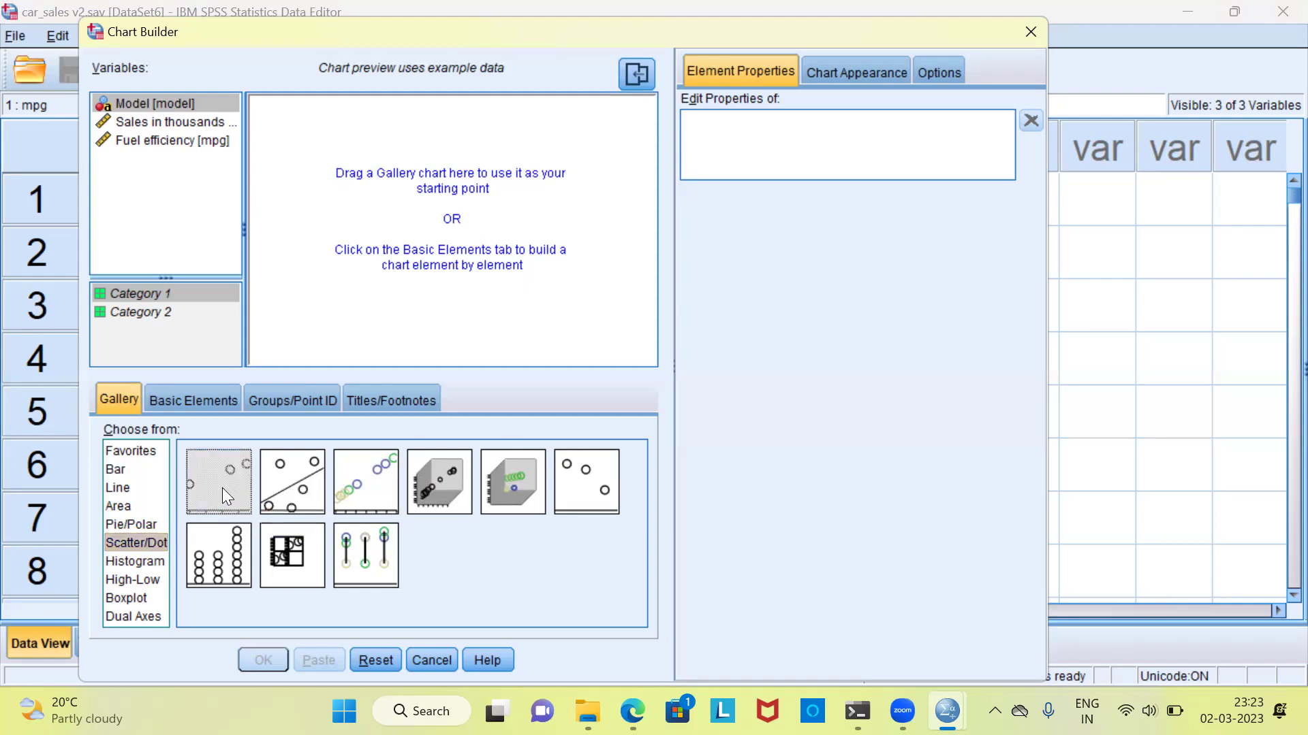
- Build a simple scatter with Fuel efficiency on the X axis and Sales in thousands on the Y axis
{"action": "double_click", "coordinate": [222, 488]}
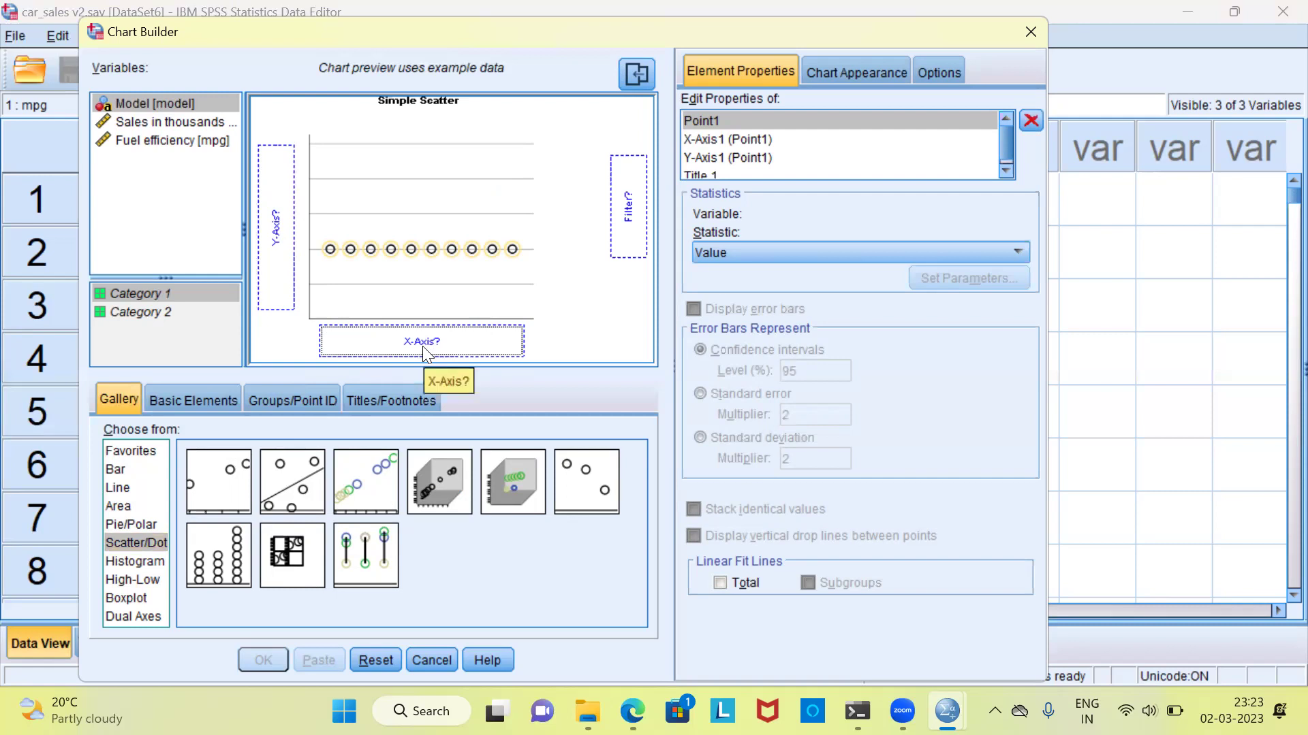
{"action": "left_click", "coordinate": [192, 138]}
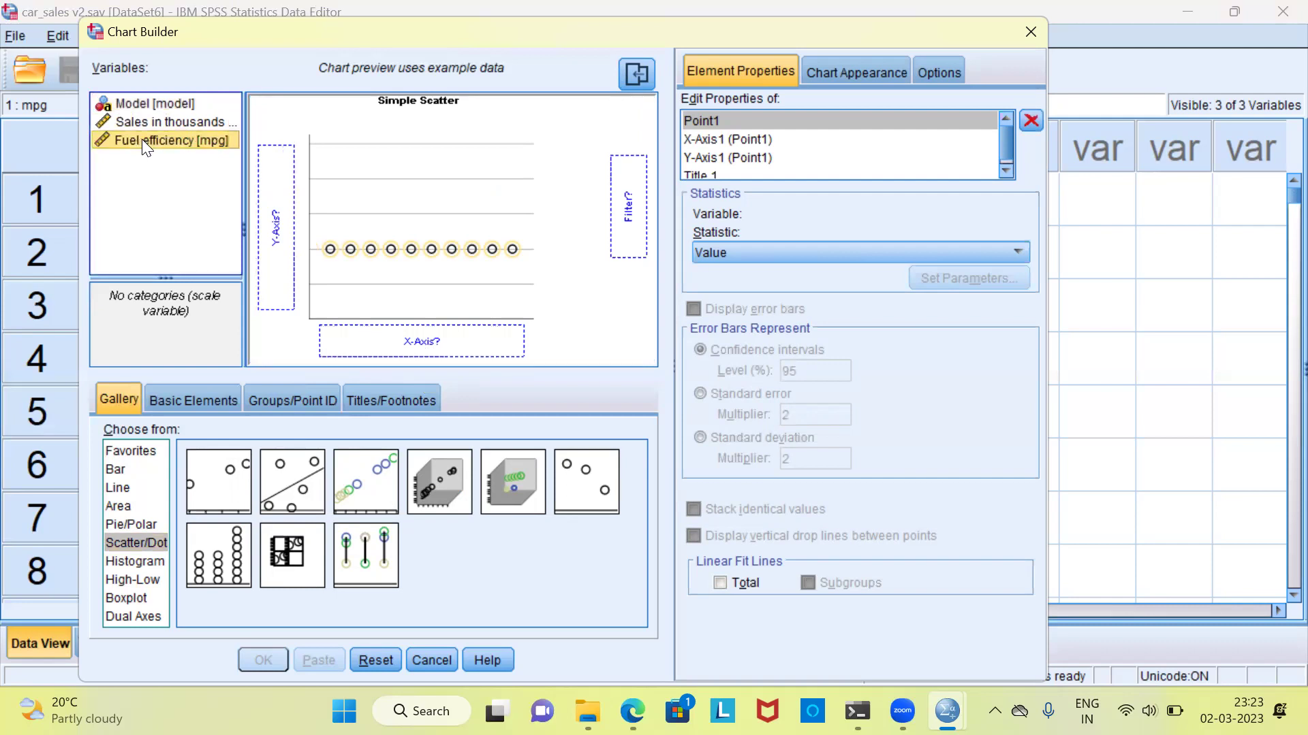
{"action": "left_click_drag", "start_coordinate": [146, 139], "coordinate": [395, 347]}
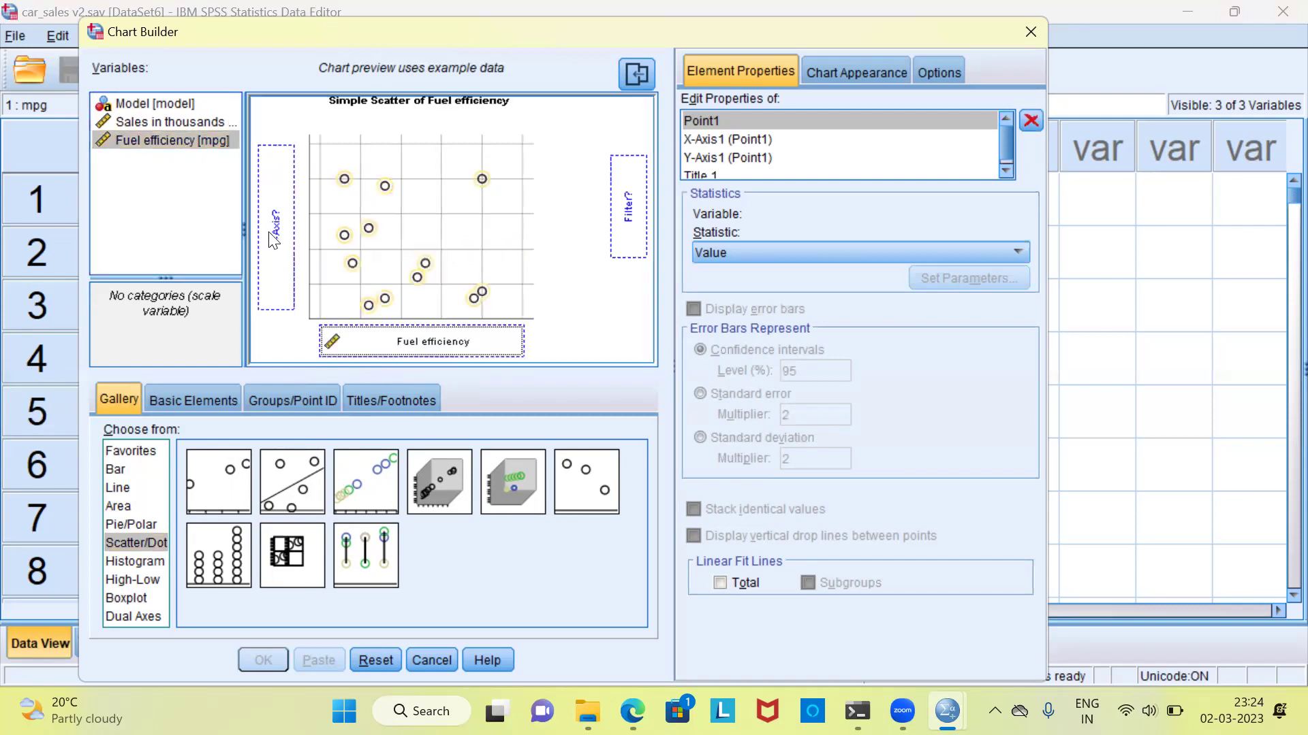
{"action": "left_click", "coordinate": [205, 121]}
{"action": "left_click_drag", "start_coordinate": [206, 121], "coordinate": [275, 210]}
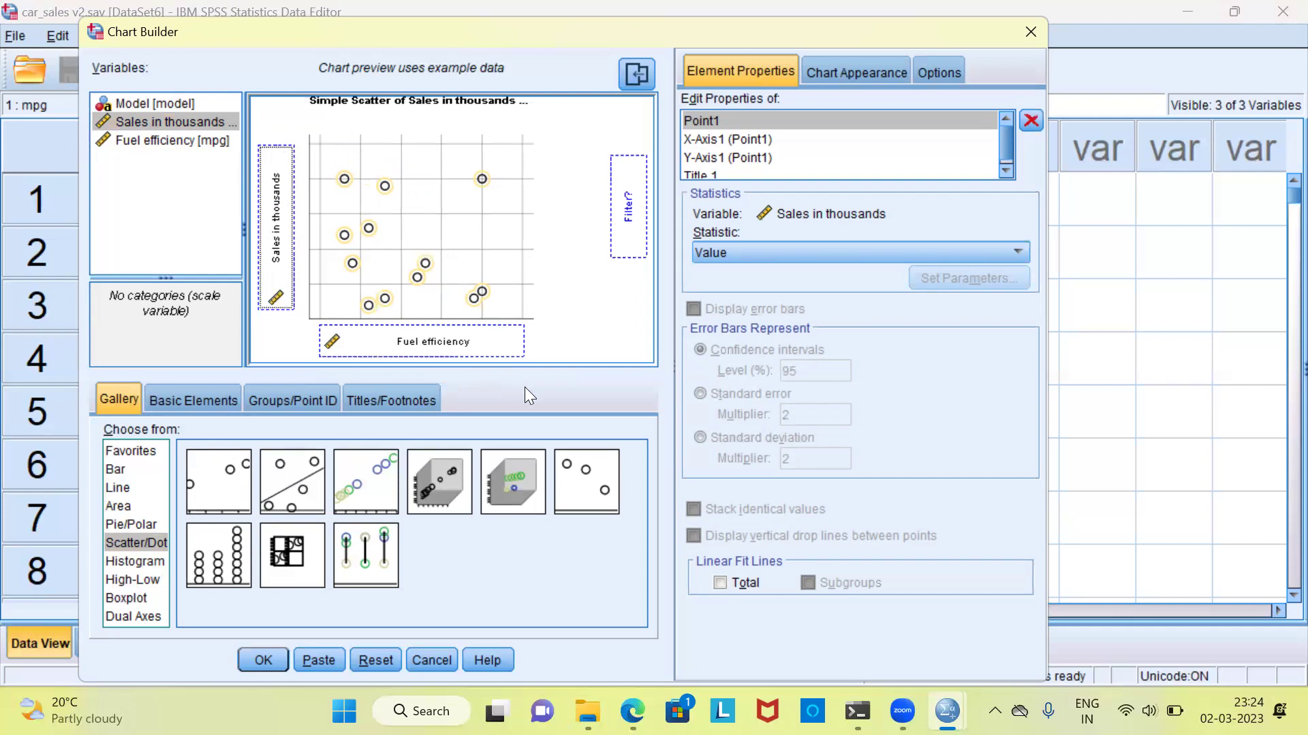
- Generate the scatter chart and scroll the Viewer down past the GPL syntax to it
{"action": "left_click", "coordinate": [274, 656]}
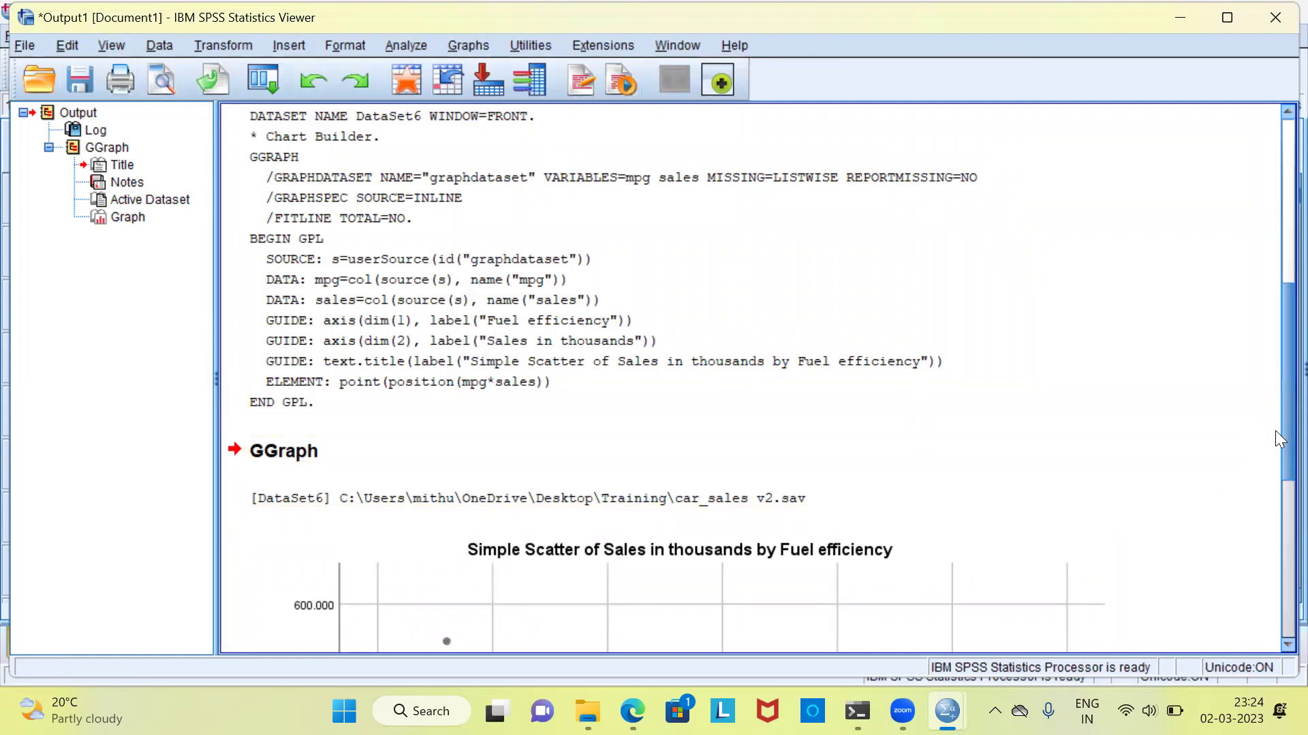
{"action": "left_click_drag", "start_coordinate": [1275, 433], "coordinate": [1271, 585]}
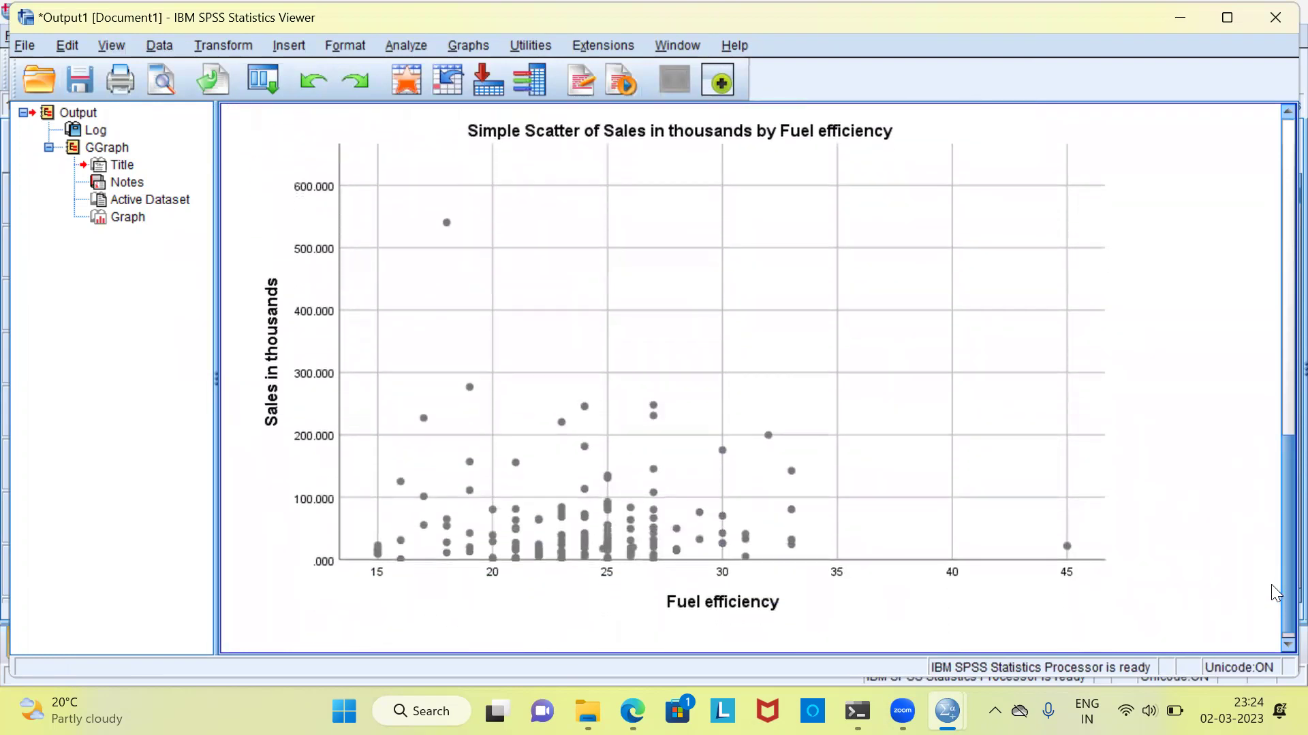
{"action": "left_click", "coordinate": [582, 502]}
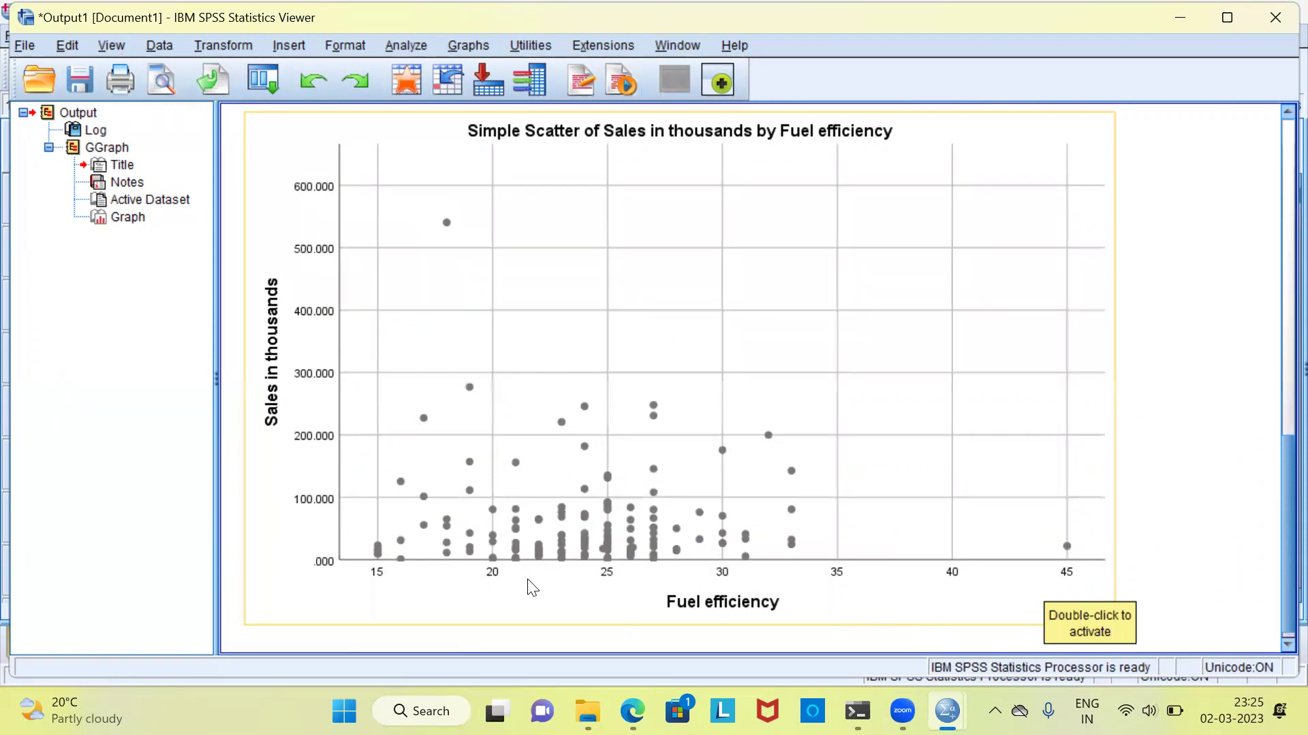
{"action": "left_click", "coordinate": [386, 583]}
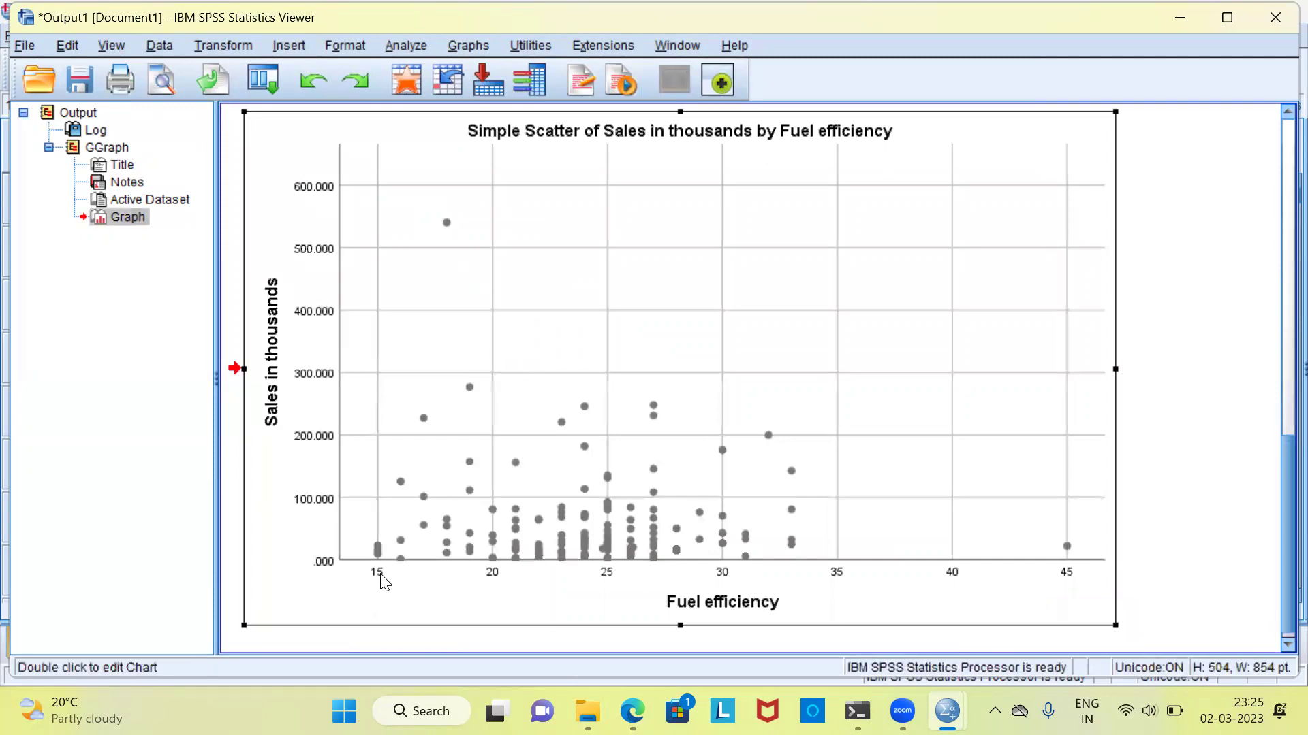
{"action": "left_click", "coordinate": [1068, 545]}
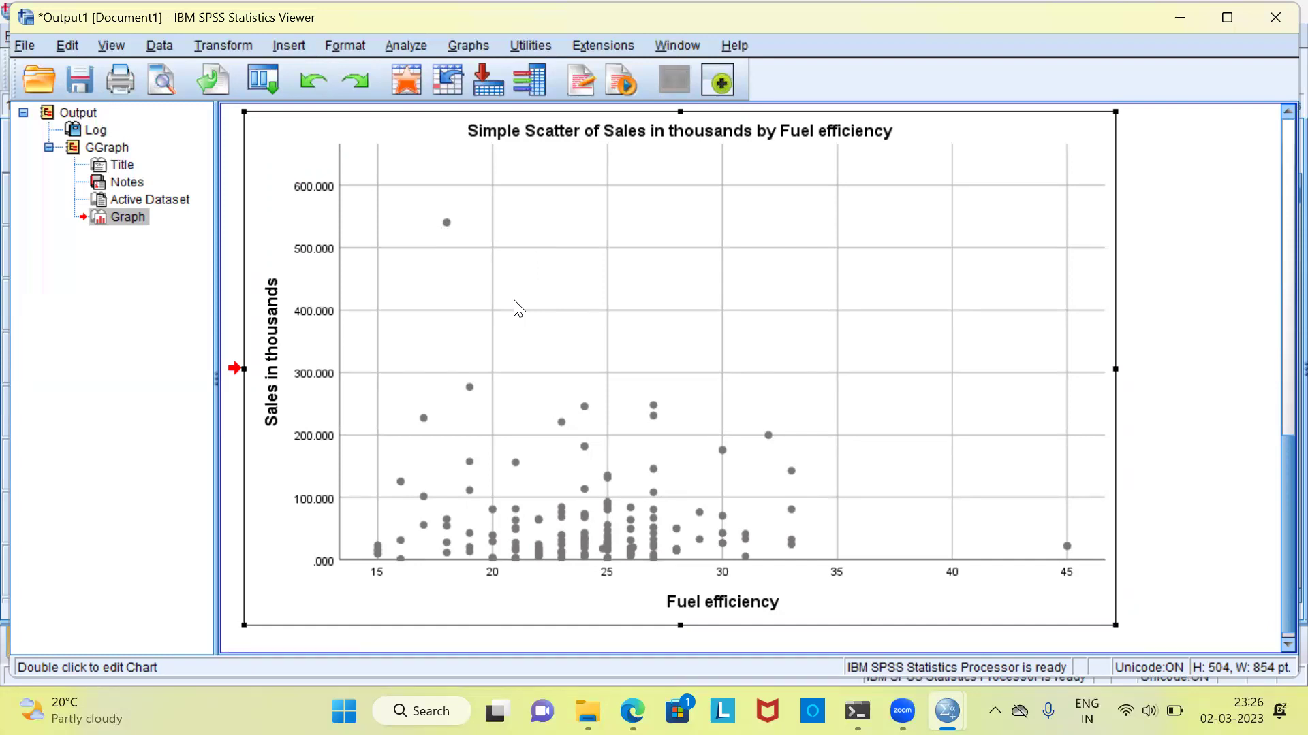
{"action": "mouse_move", "coordinate": [947, 711]}
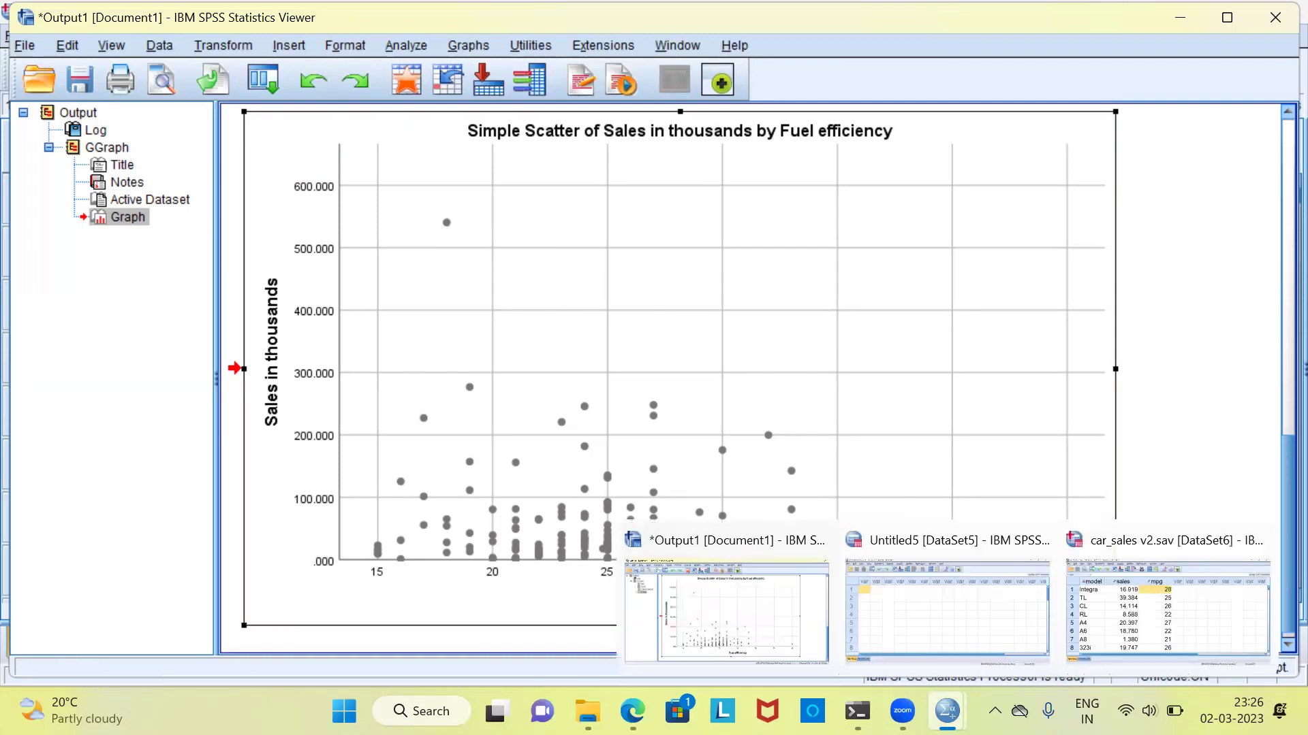
{"action": "left_click", "coordinate": [1135, 618]}
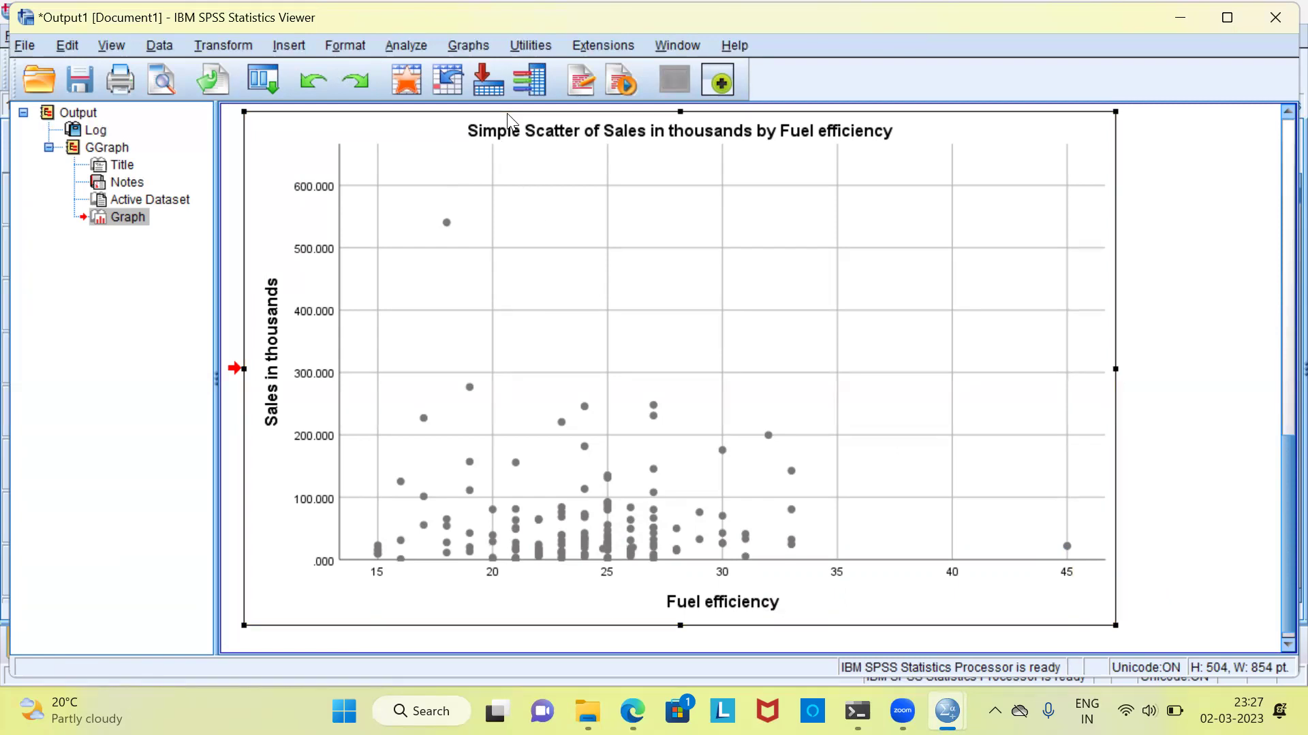
- Reopen Chart Builder, enable Point ID labels, and assign Model as the point label variable
{"action": "left_click", "coordinate": [482, 47]}
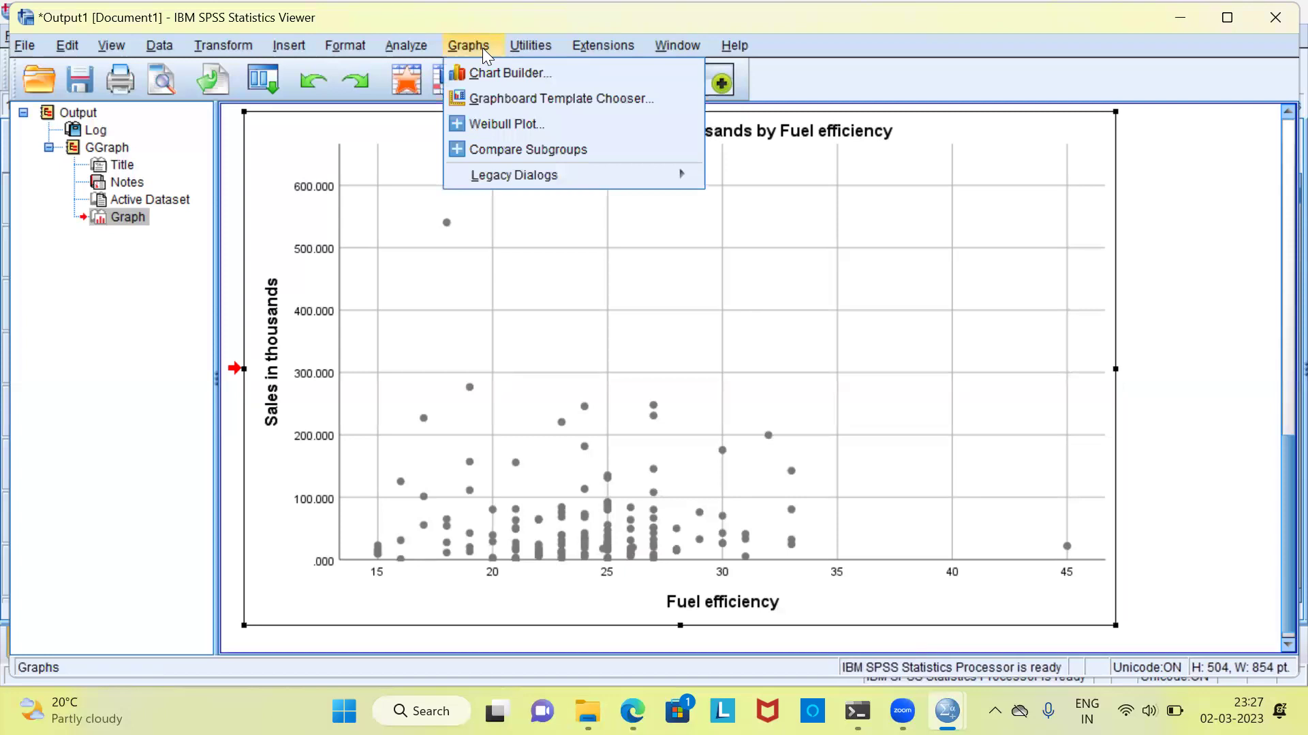
{"action": "left_click", "coordinate": [597, 70]}
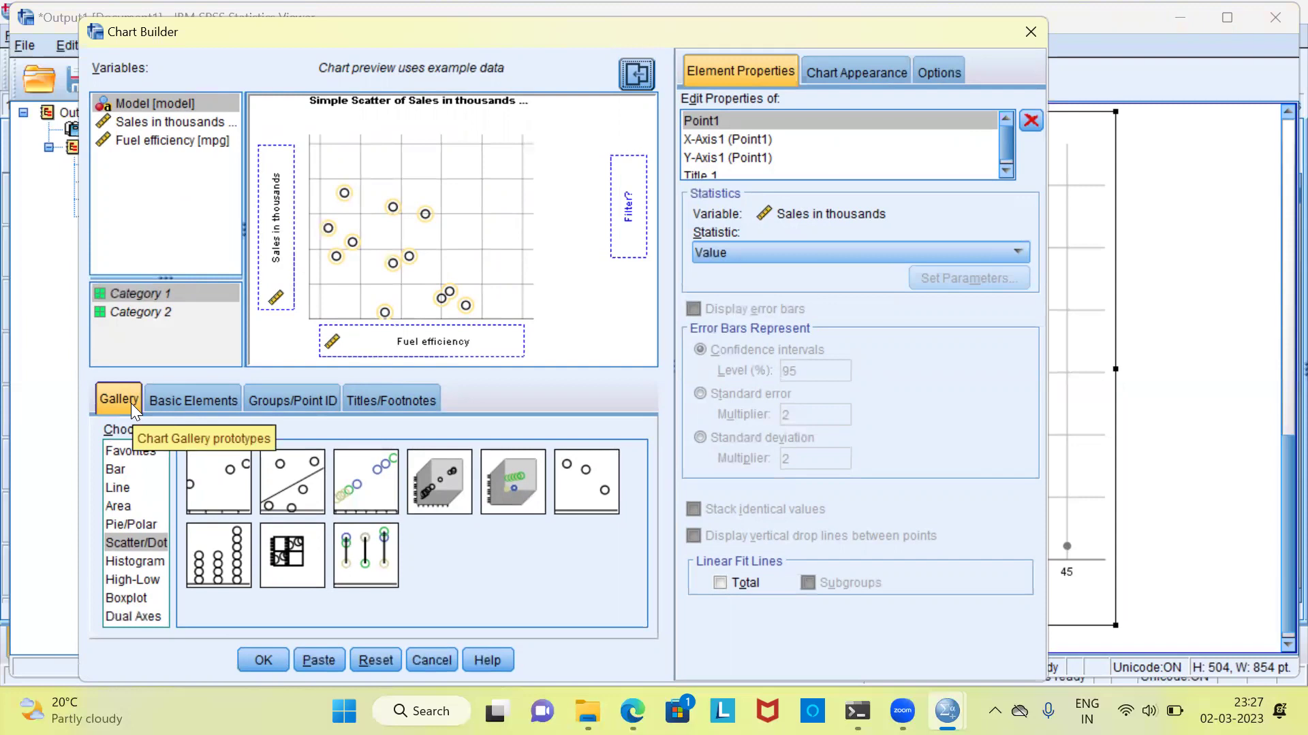
{"action": "left_click", "coordinate": [174, 401]}
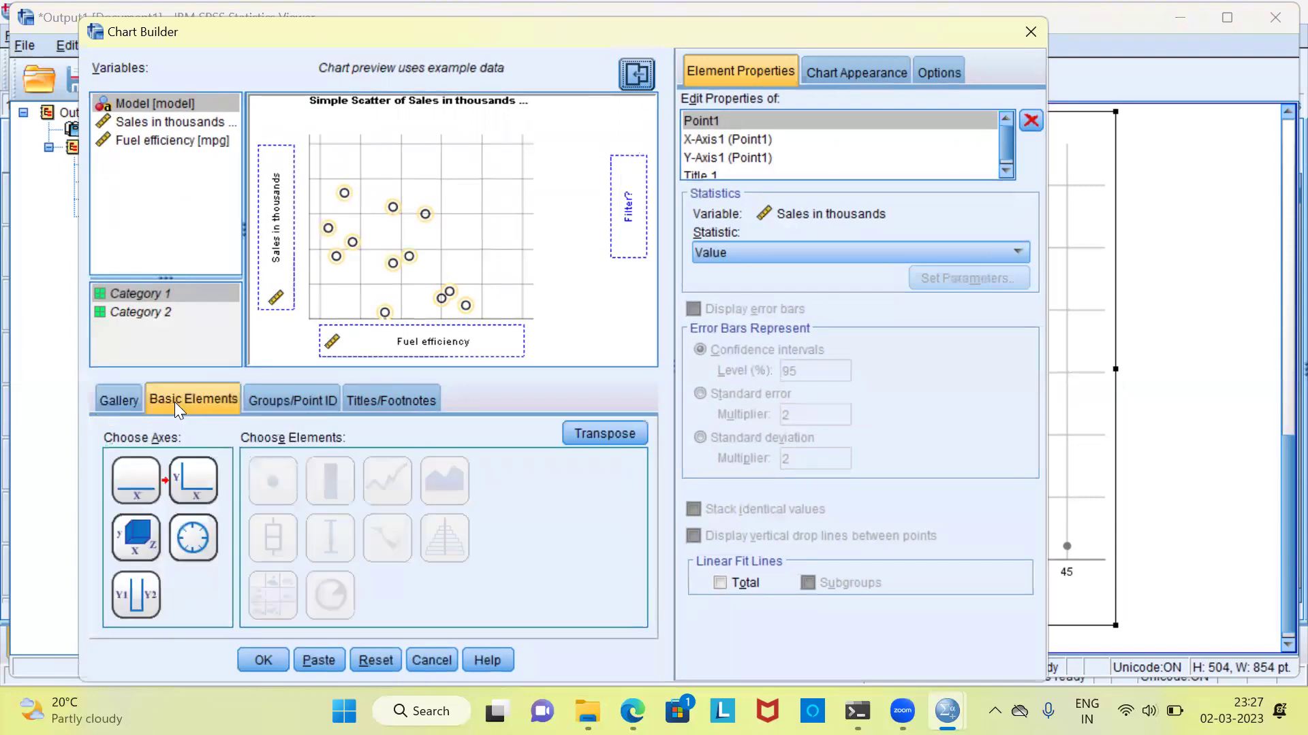
{"action": "left_click", "coordinate": [280, 399]}
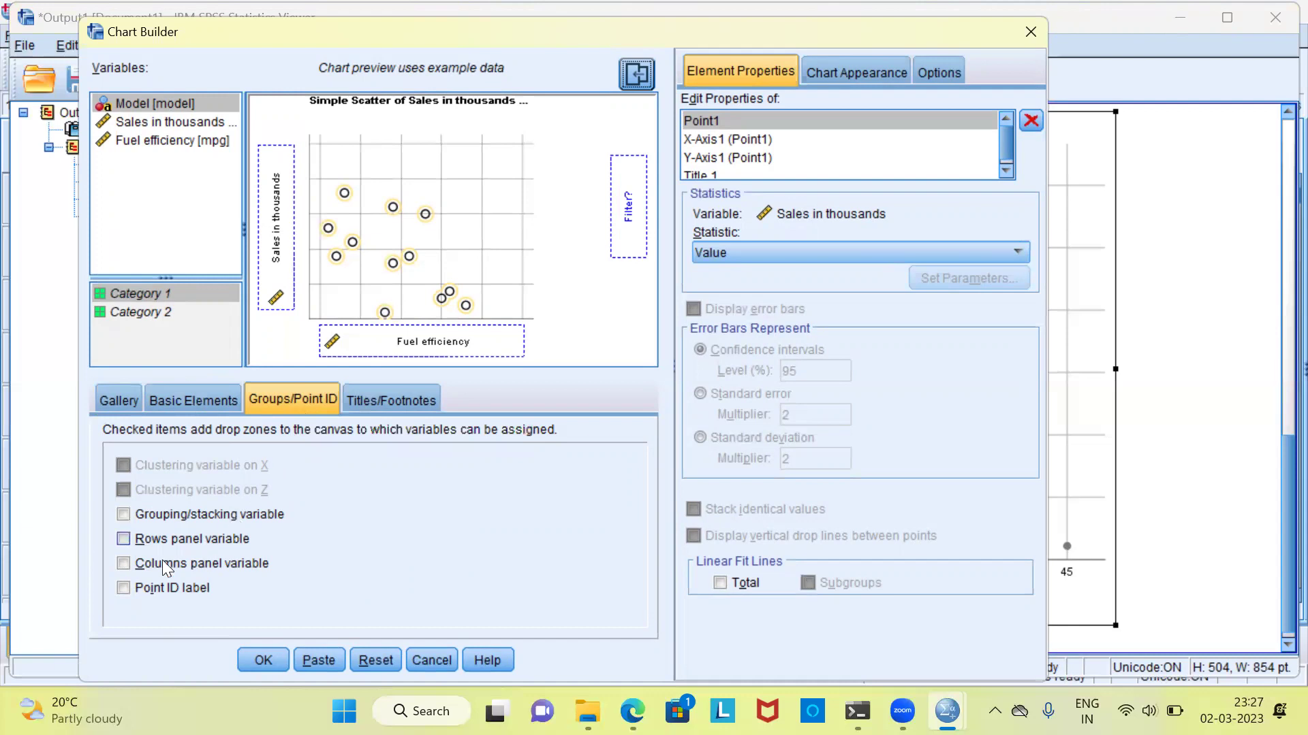
{"action": "left_click", "coordinate": [126, 594]}
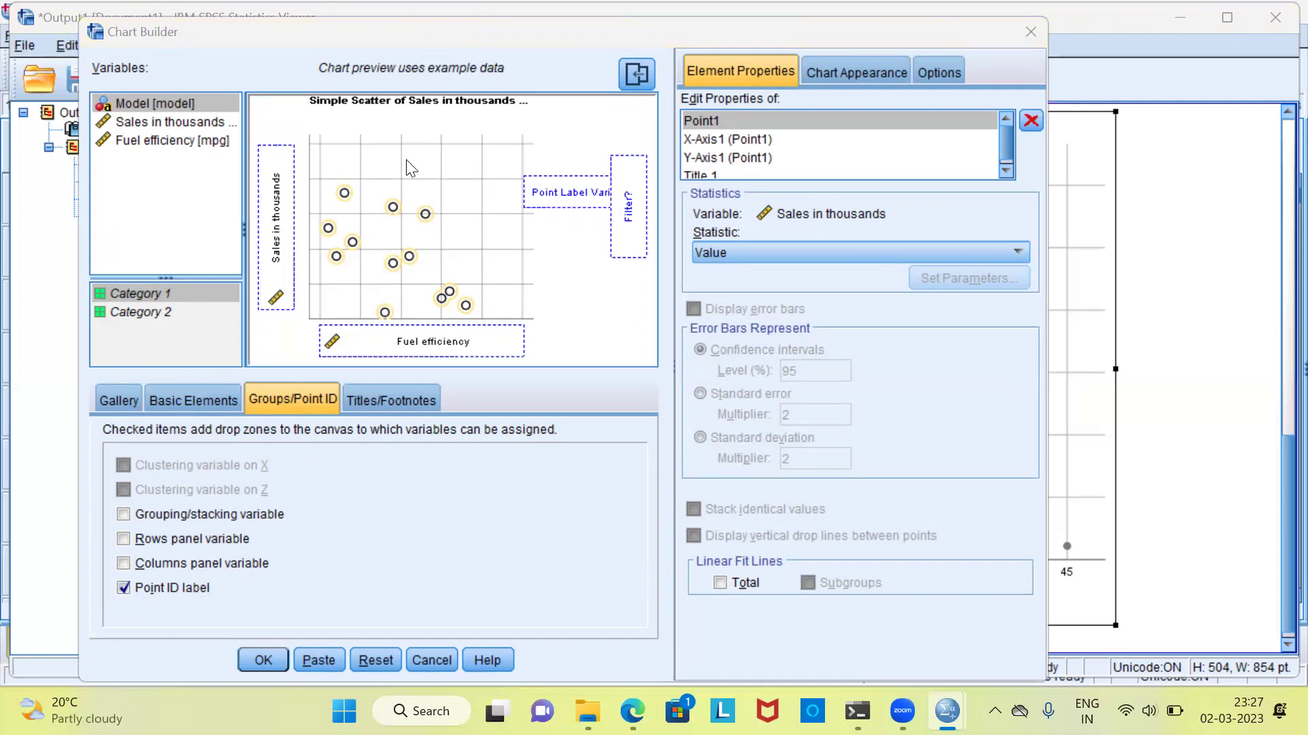
{"action": "left_click", "coordinate": [198, 104]}
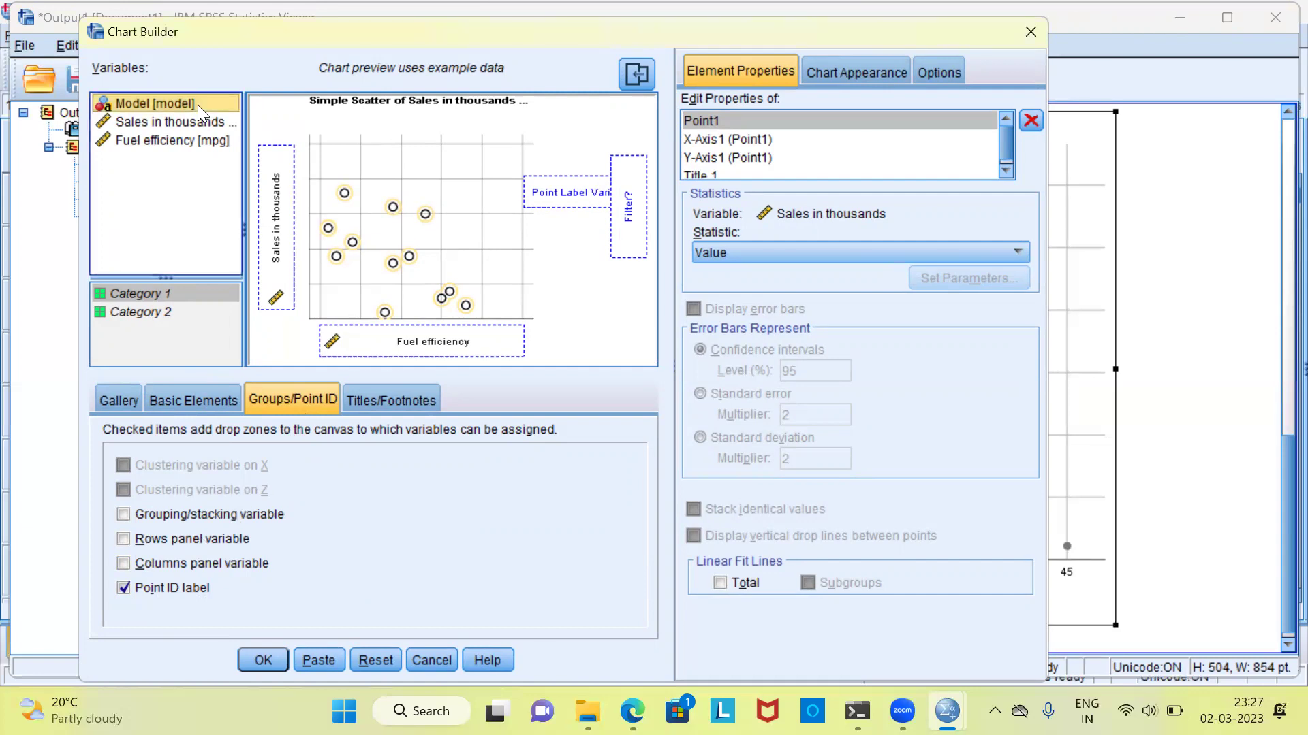
{"action": "left_click_drag", "start_coordinate": [197, 105], "coordinate": [549, 188]}
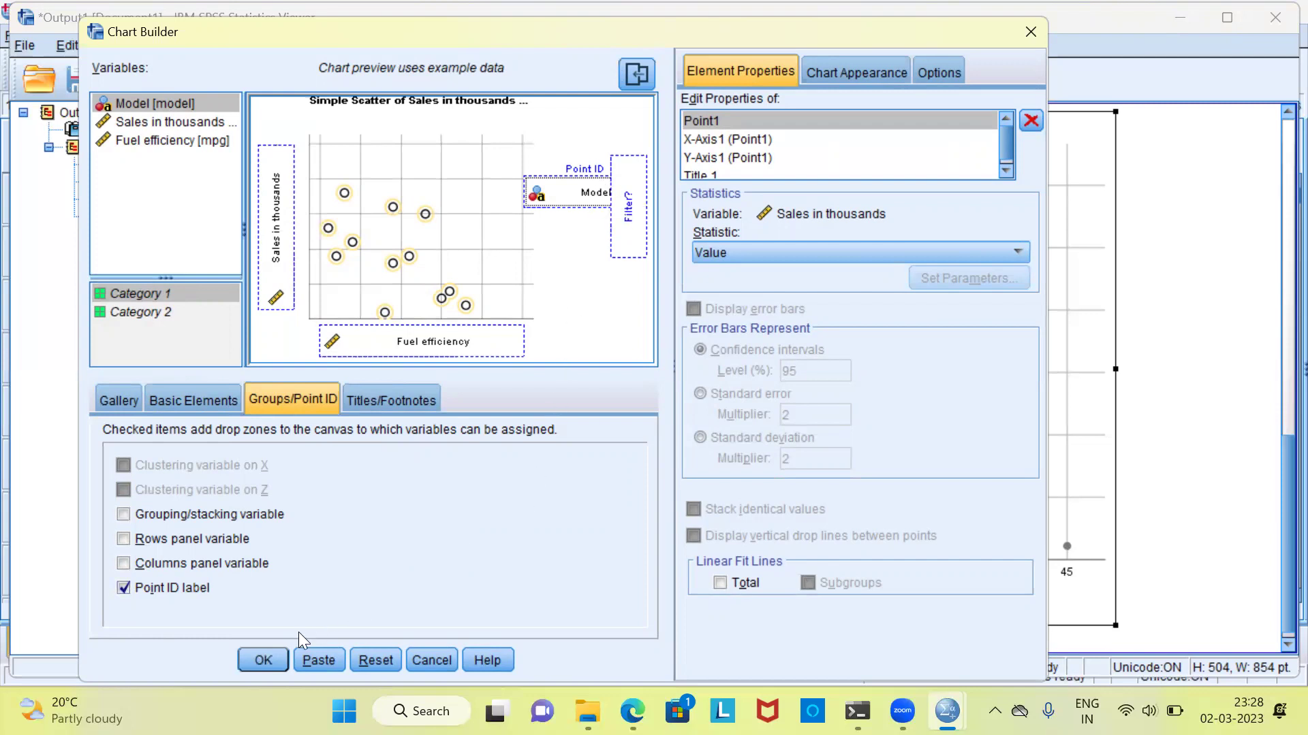
- Create the model-labelled chart, compare it with the earlier unlabelled one, and return to it
{"action": "left_click", "coordinate": [273, 655]}
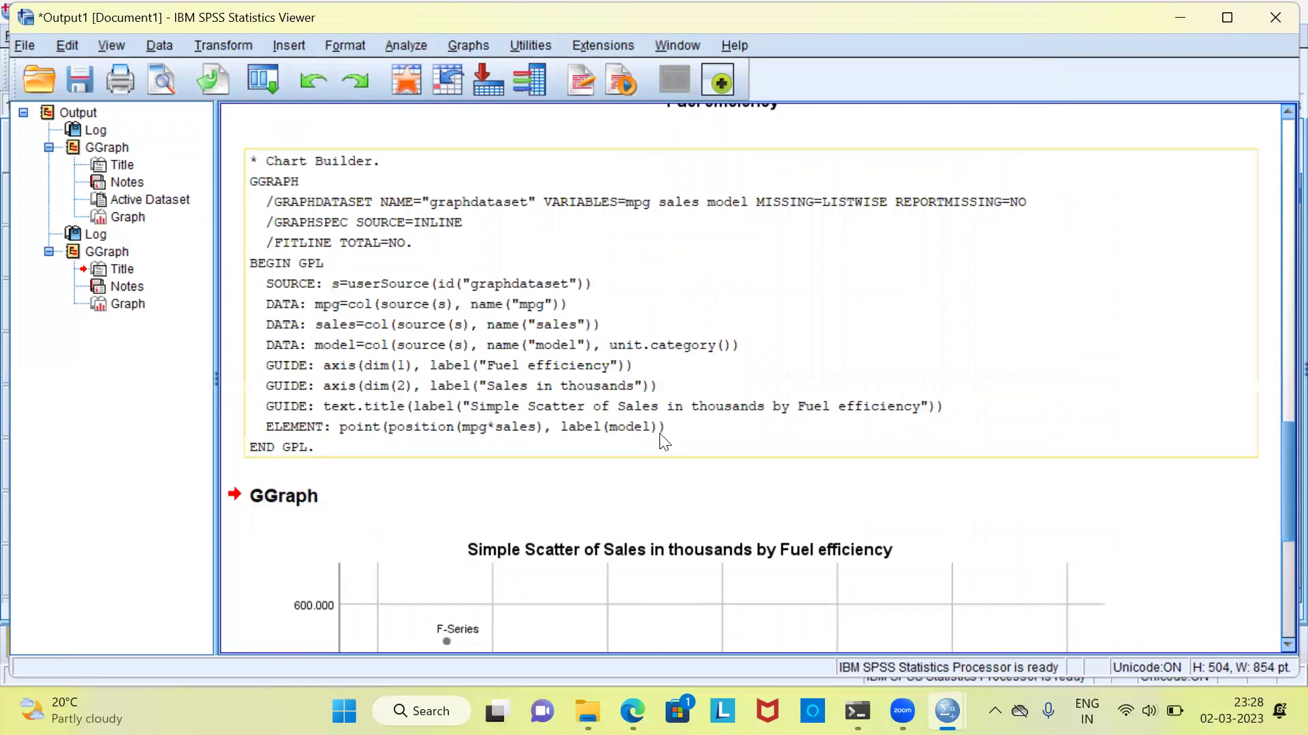
{"action": "left_click_drag", "start_coordinate": [1275, 475], "coordinate": [1275, 564]}
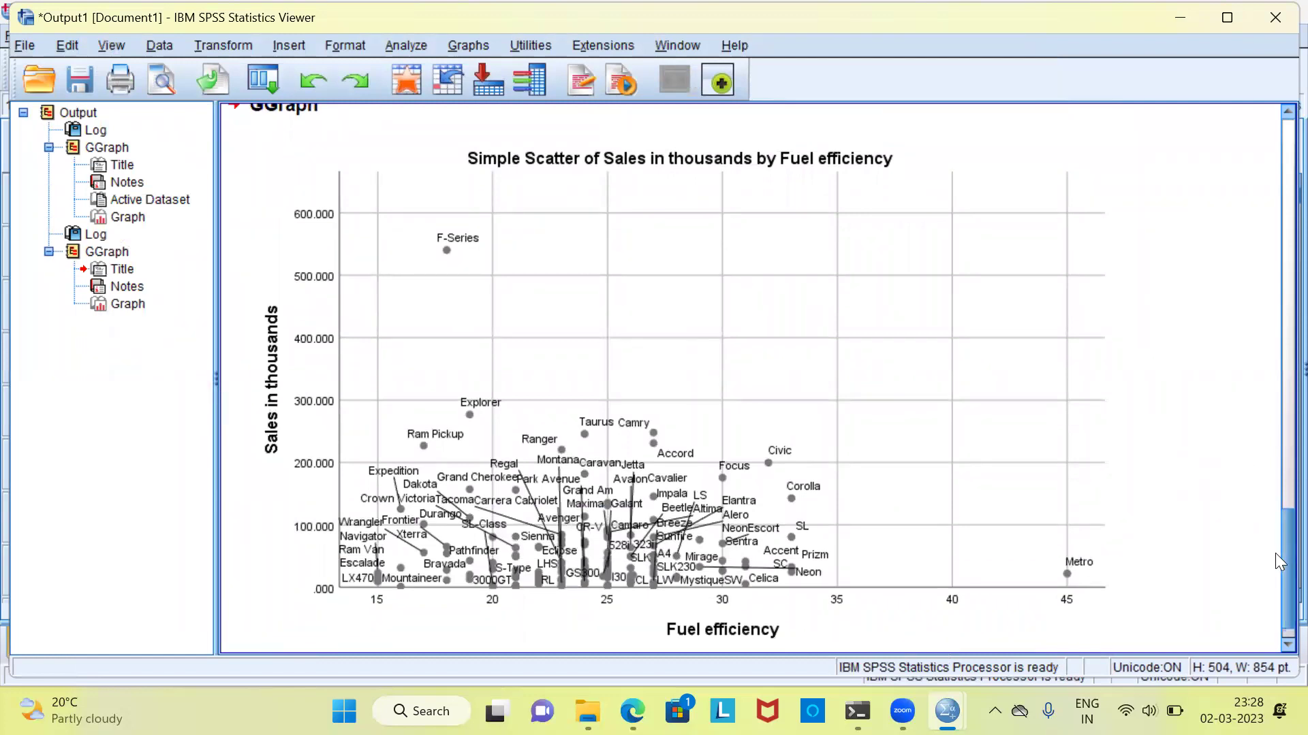
{"action": "left_click_drag", "start_coordinate": [1274, 553], "coordinate": [1275, 351]}
{"action": "left_click", "coordinate": [674, 446]}
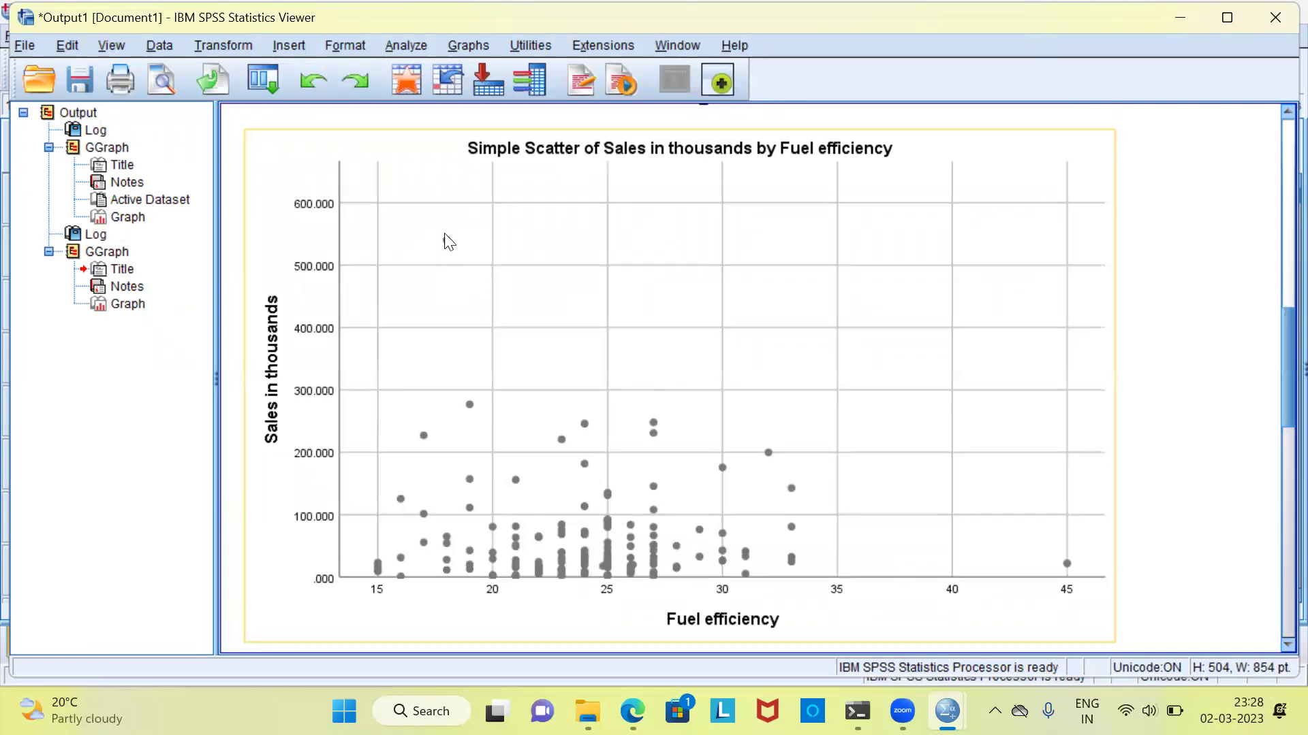
{"action": "left_click", "coordinate": [1199, 299]}
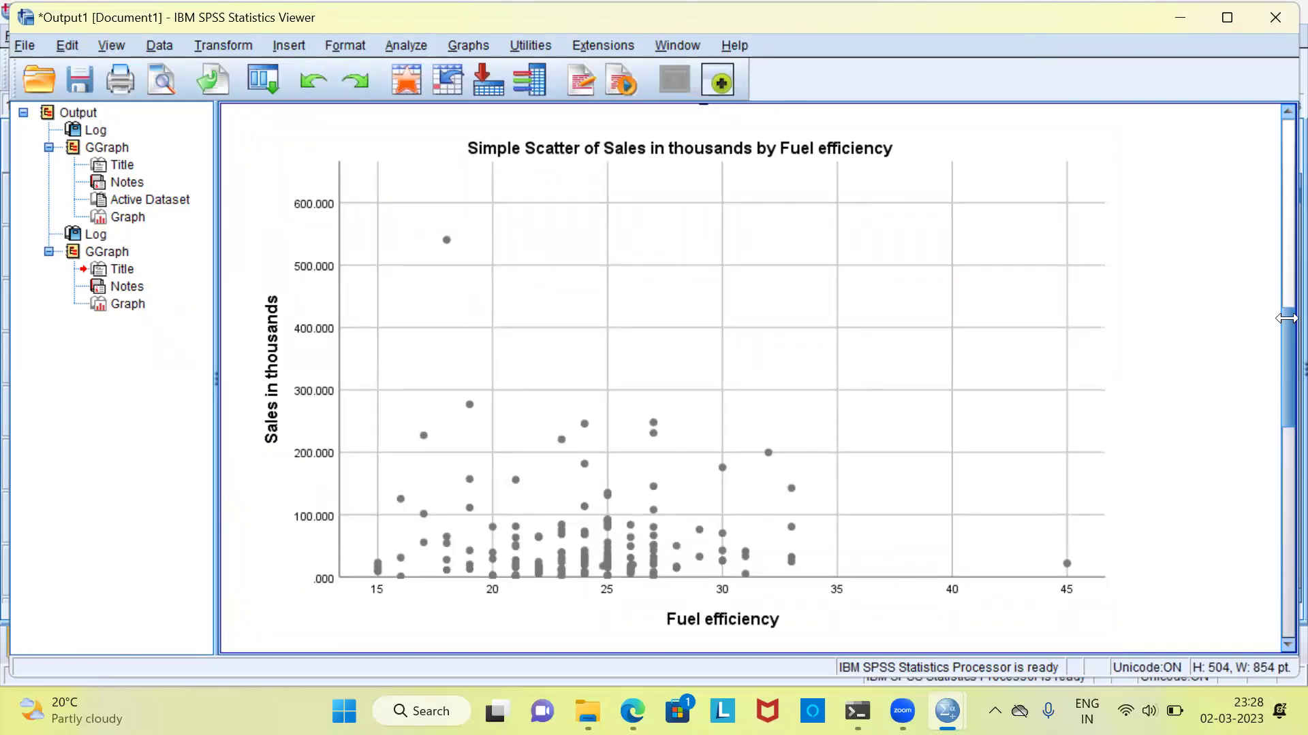
{"action": "left_click_drag", "start_coordinate": [1279, 352], "coordinate": [1278, 543]}
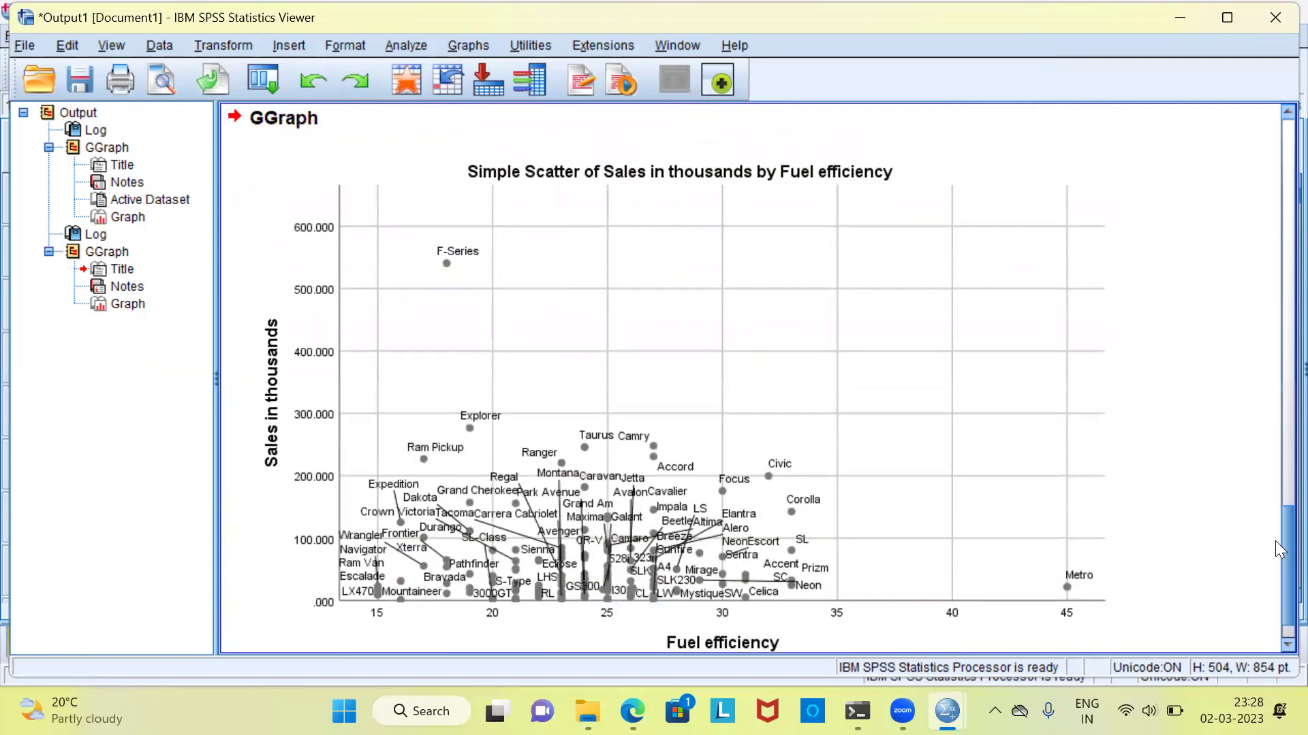
{"action": "left_click", "coordinate": [615, 286]}
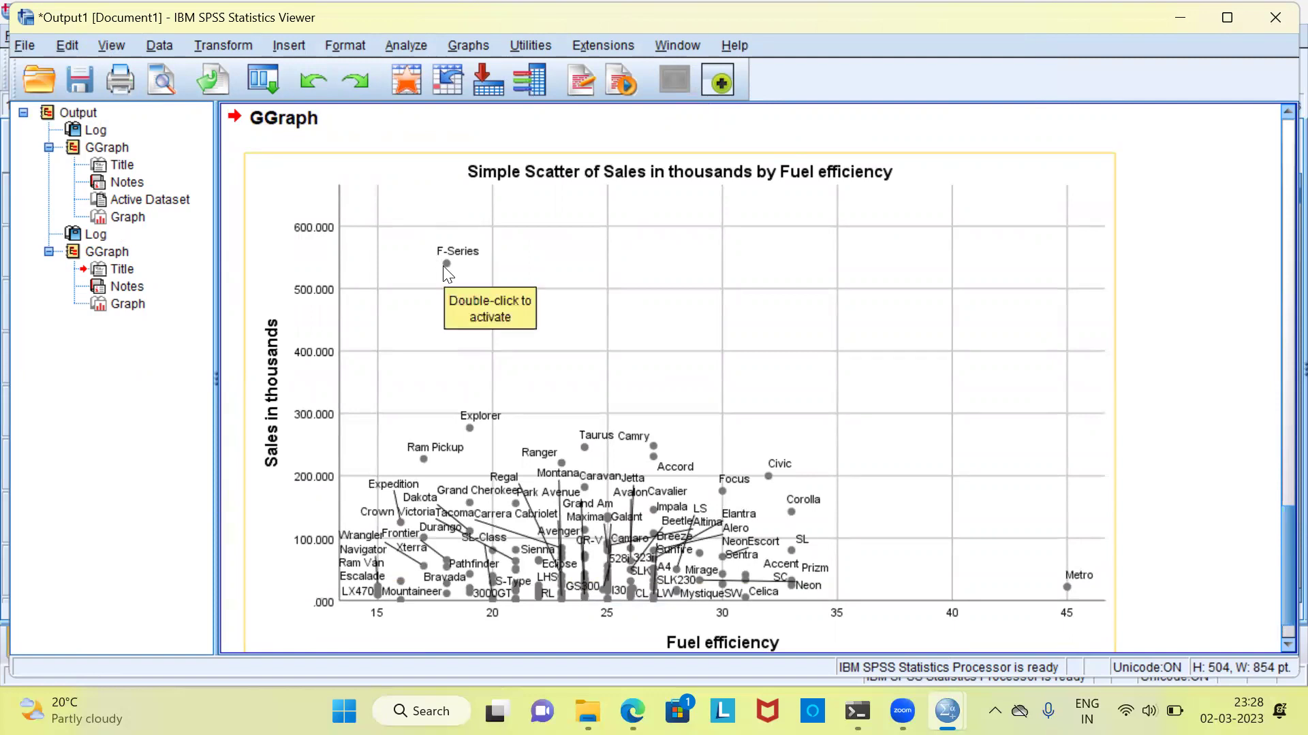
- Inspect the labelled scatter, picking out the Metro outlier at 45 and the F-Series outlier
{"action": "left_click", "coordinate": [446, 271]}
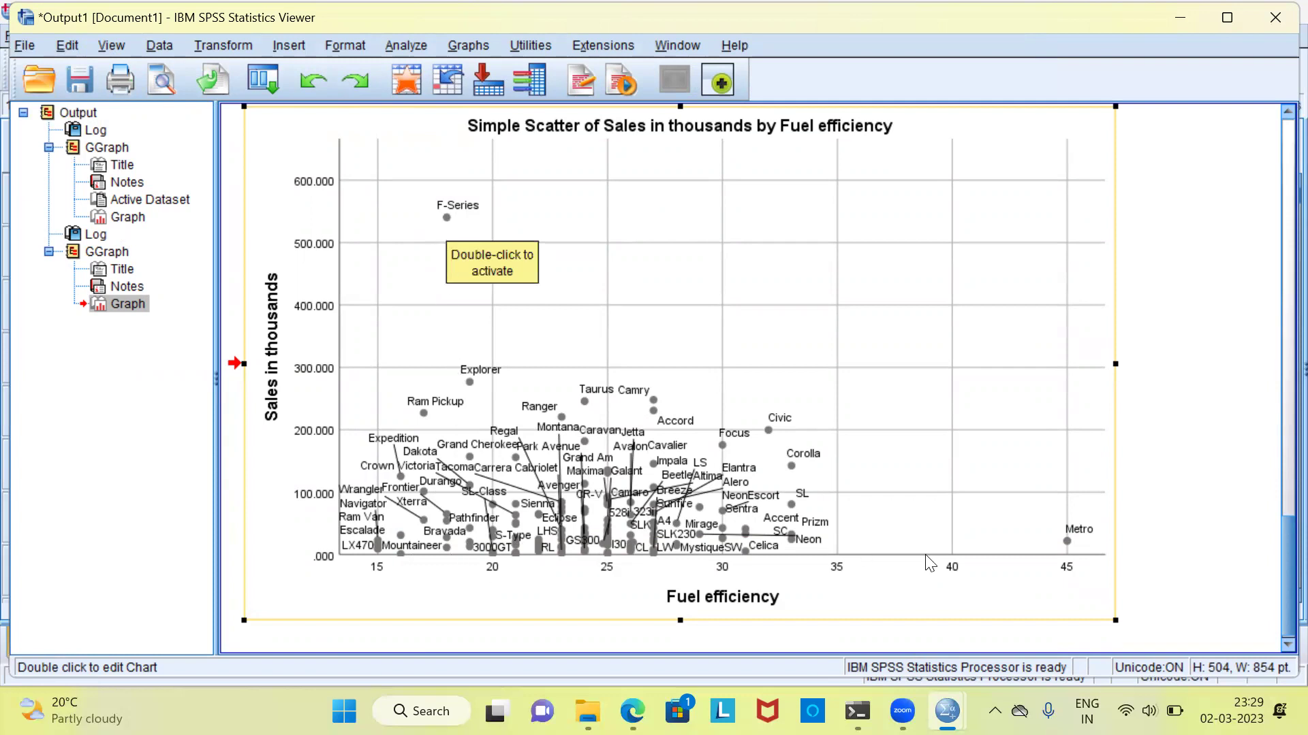
{"action": "left_click", "coordinate": [1067, 548]}
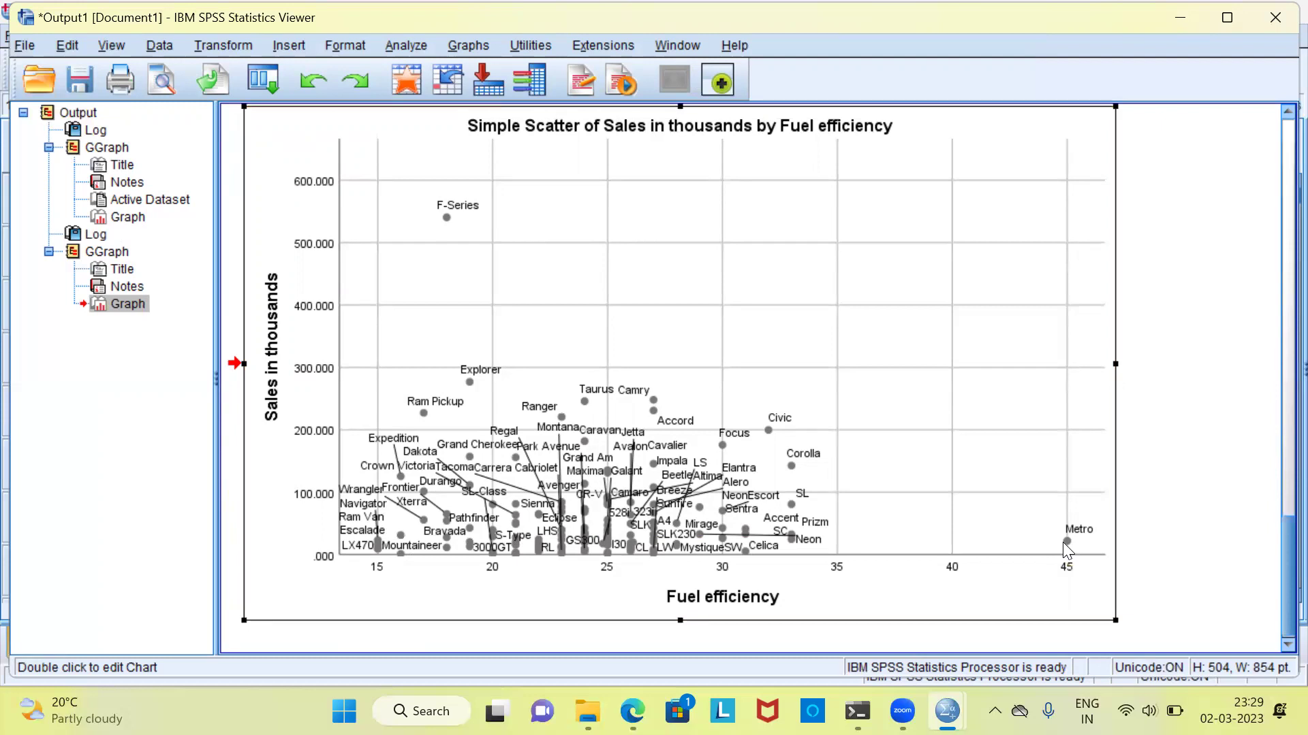
{"action": "left_click", "coordinate": [1166, 492]}
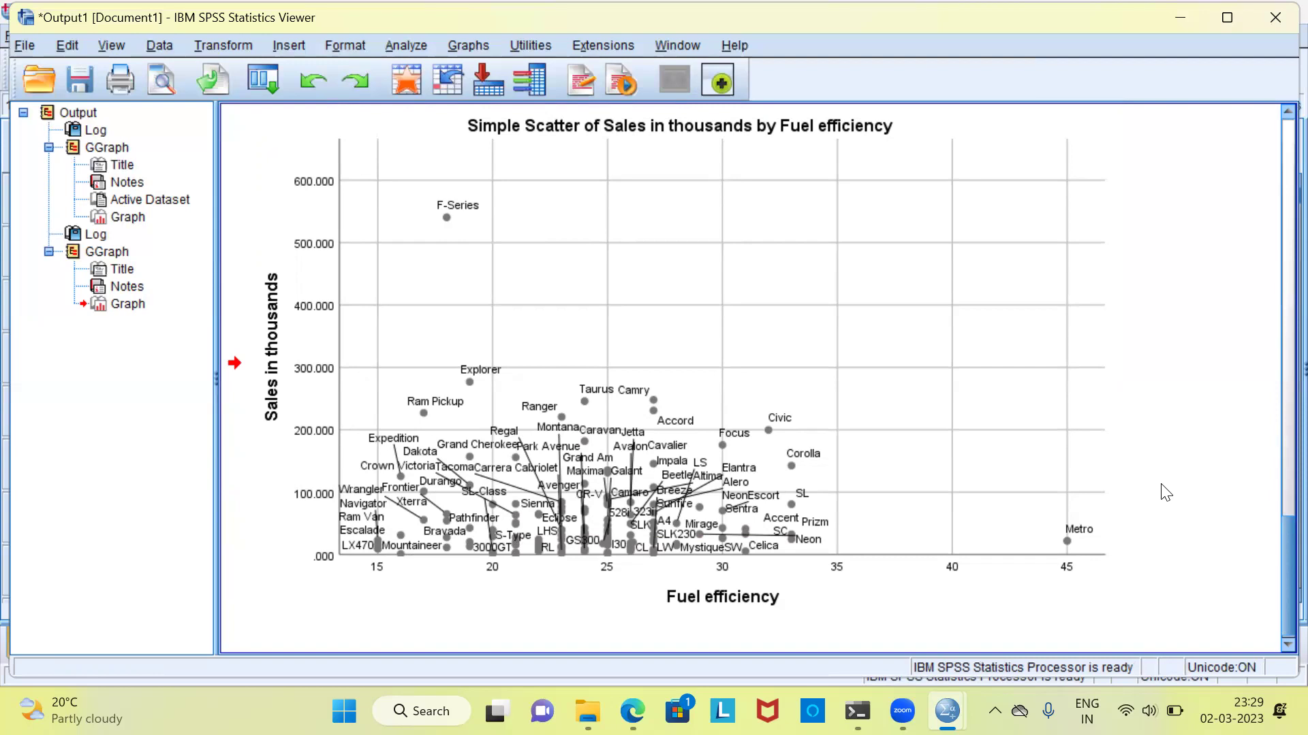
{"action": "left_click", "coordinate": [754, 320]}
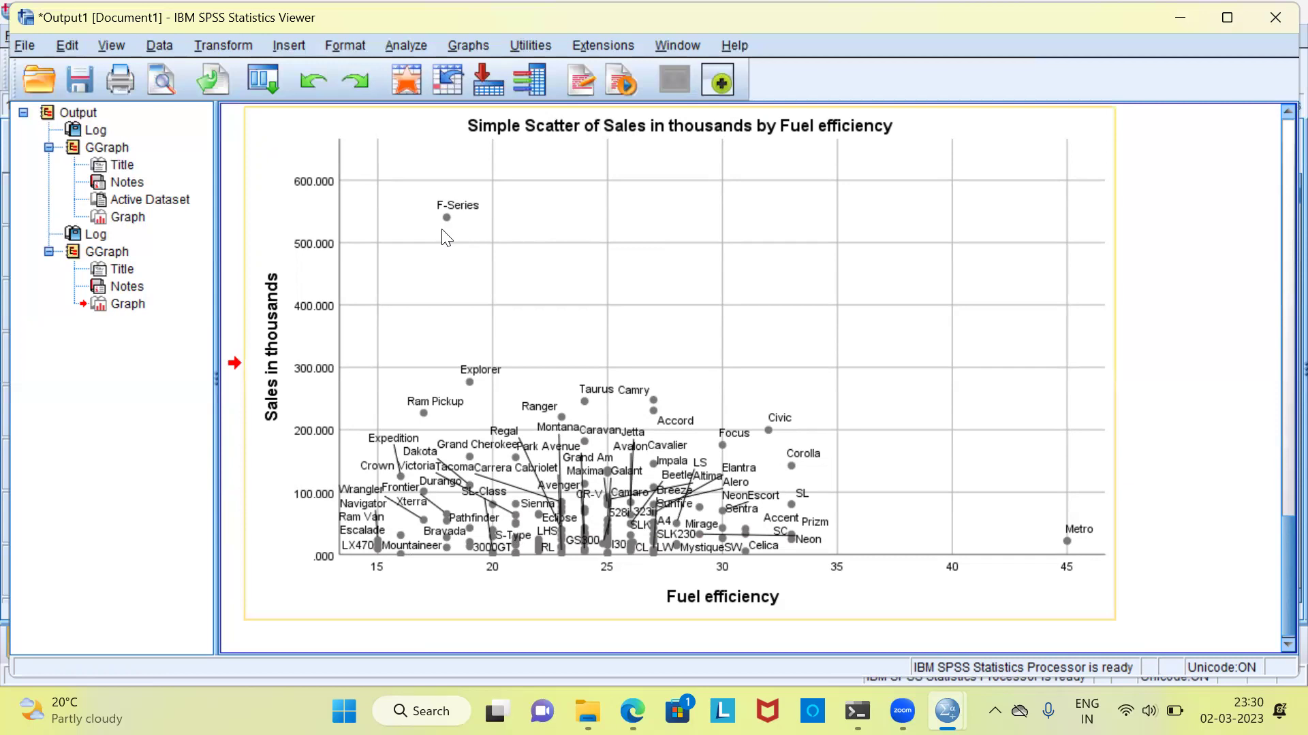
{"action": "left_click", "coordinate": [966, 643]}
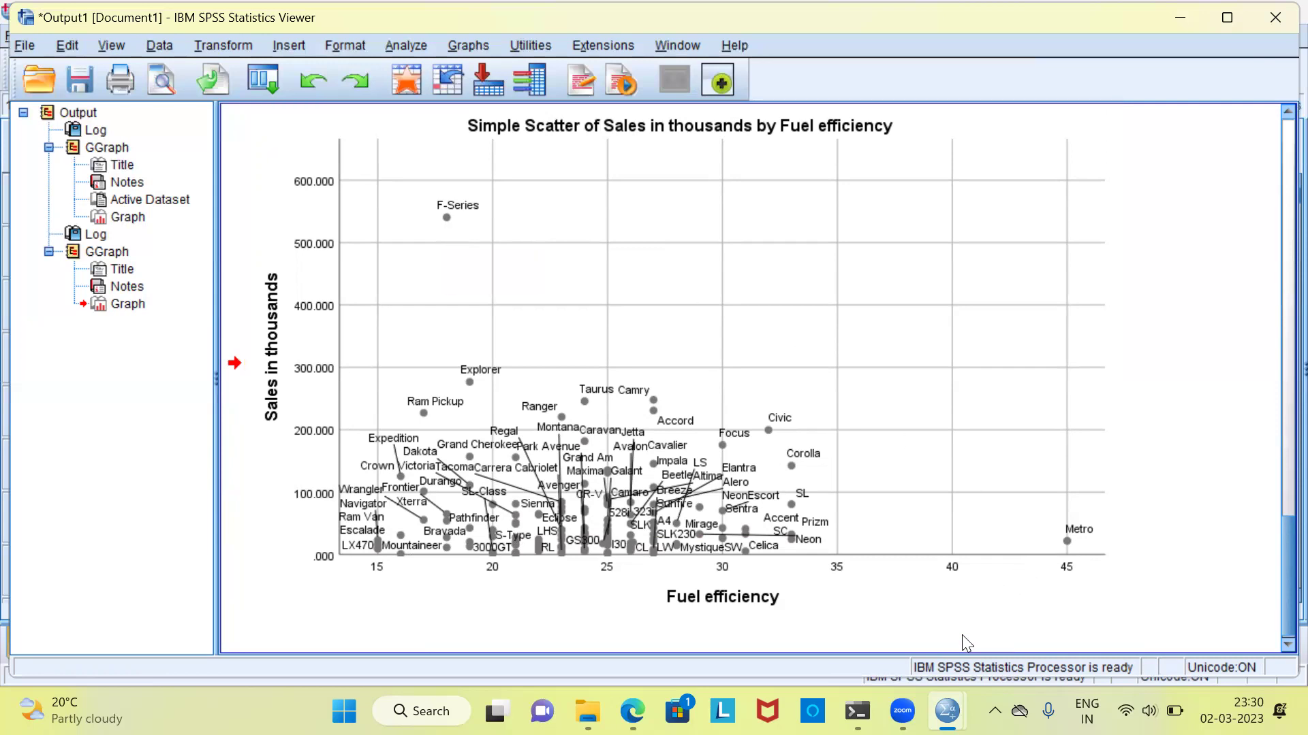
{"action": "mouse_move", "coordinate": [947, 711]}
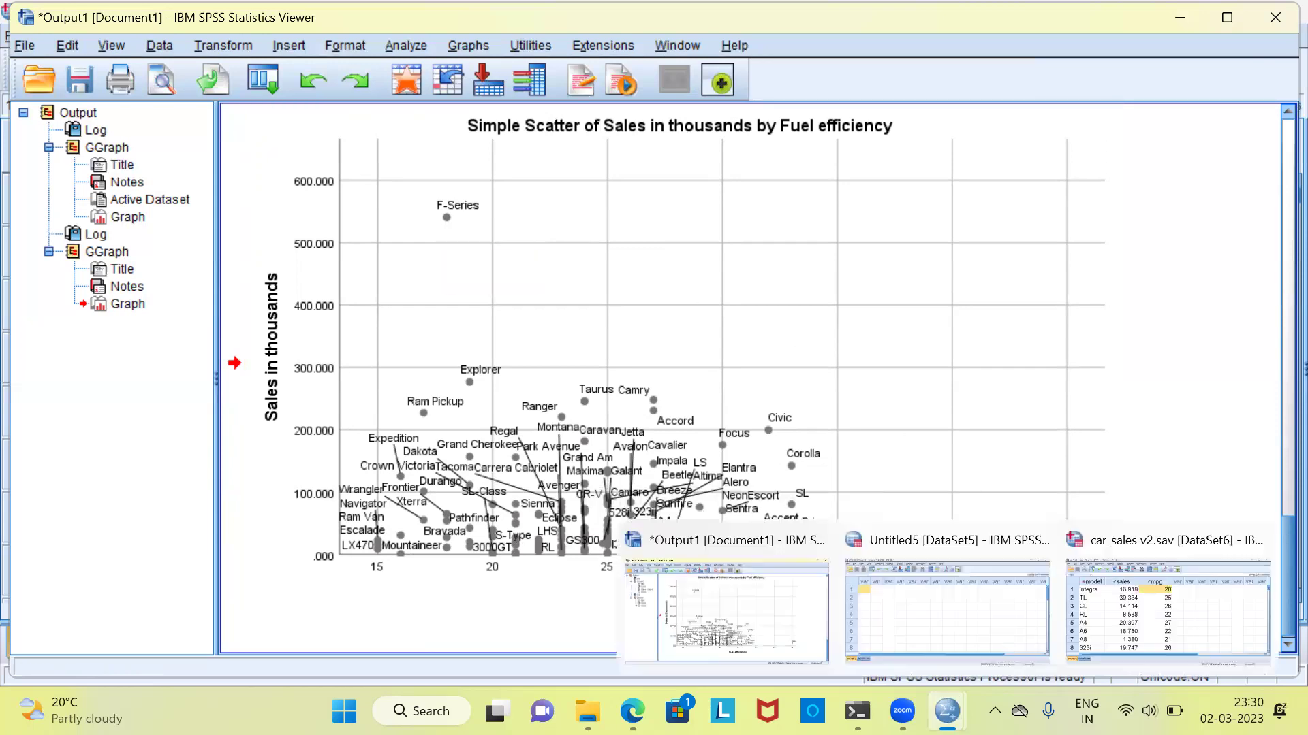
- In the car_sales Data Editor, search the model column for F-Series
{"action": "left_click", "coordinate": [1158, 626]}
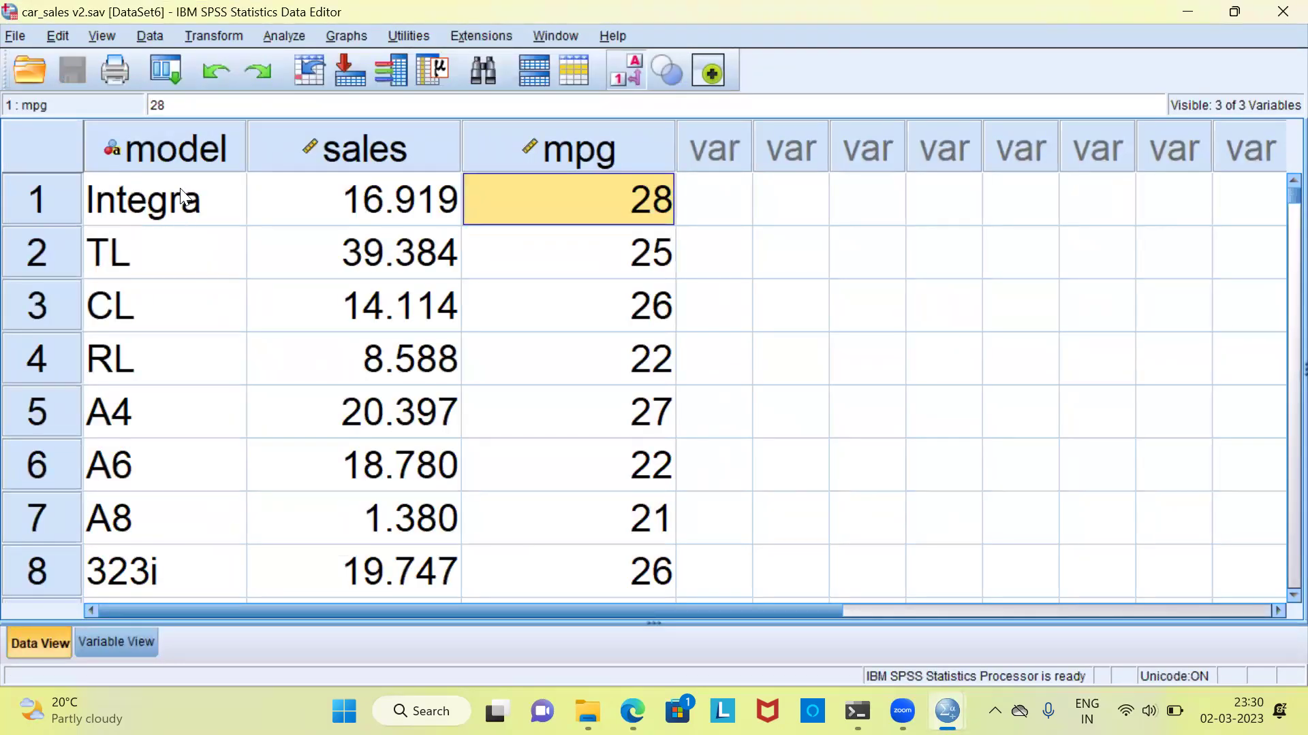
{"action": "left_click", "coordinate": [175, 158]}
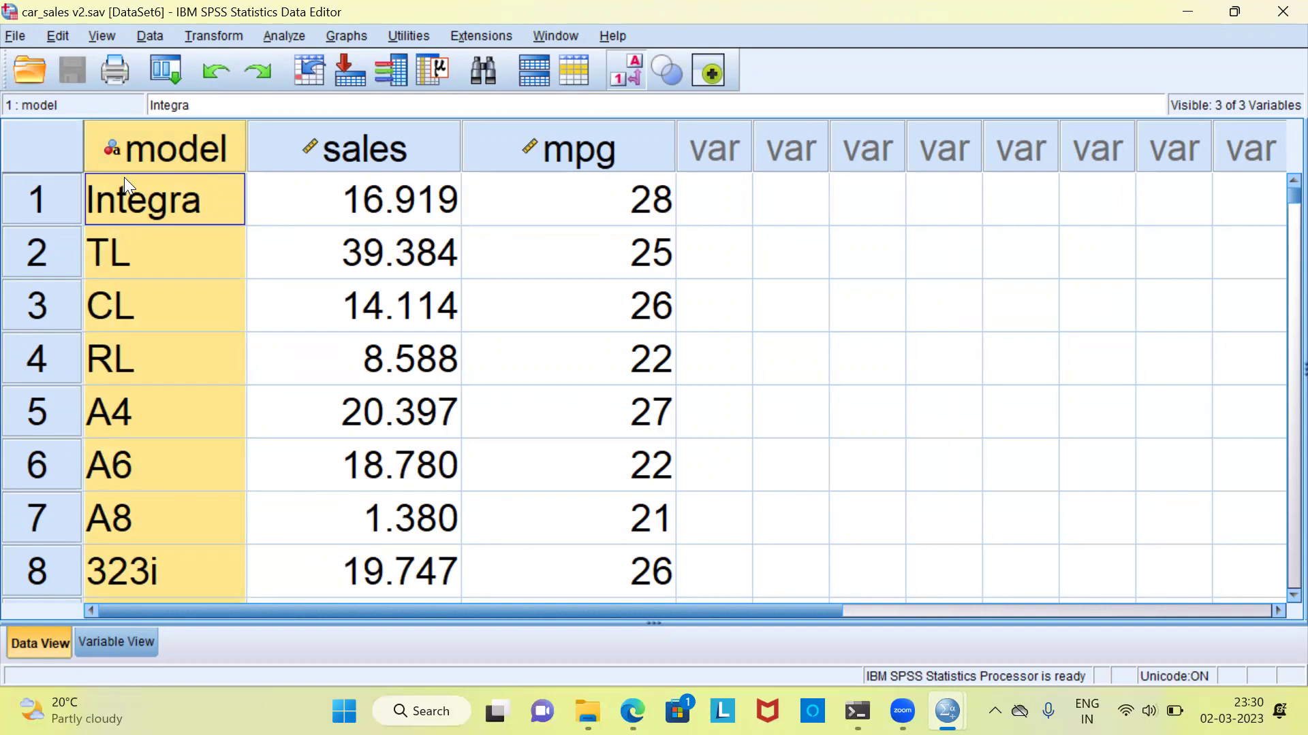
{"action": "key", "text": "ctrl+f"}
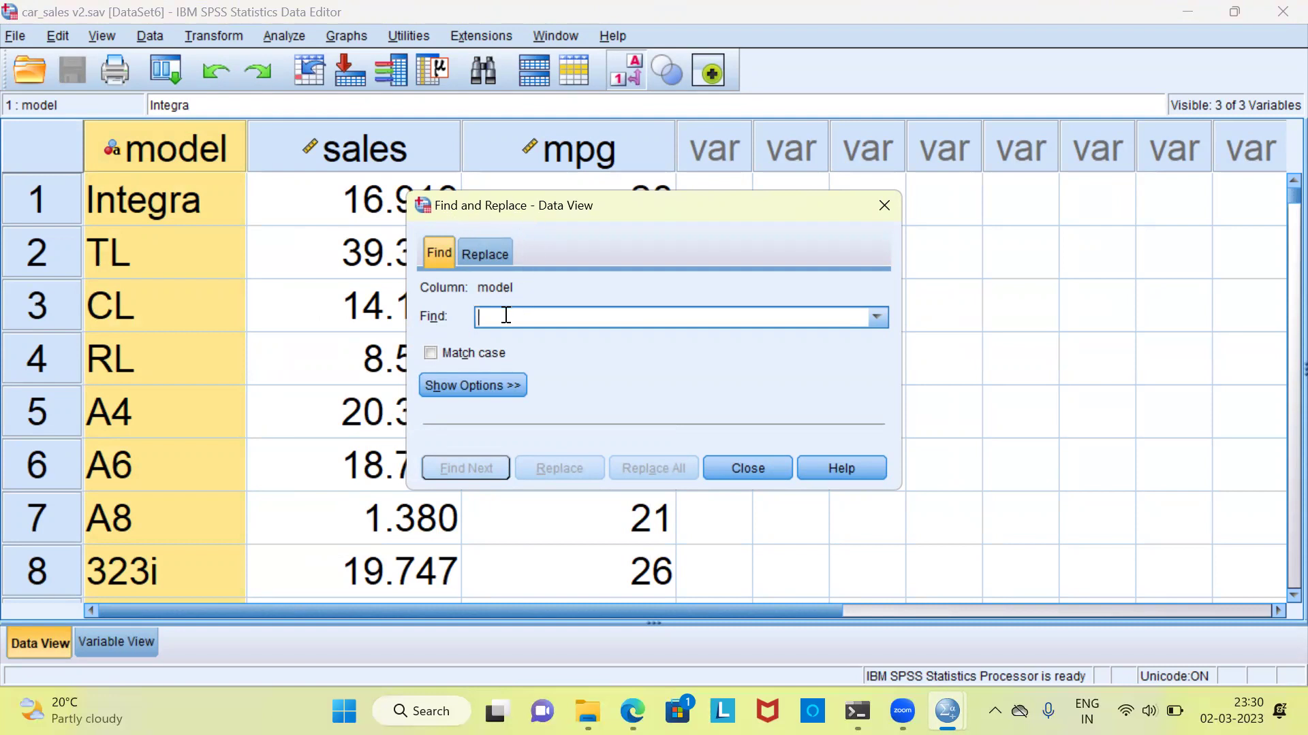
{"action": "type", "text": "F"}
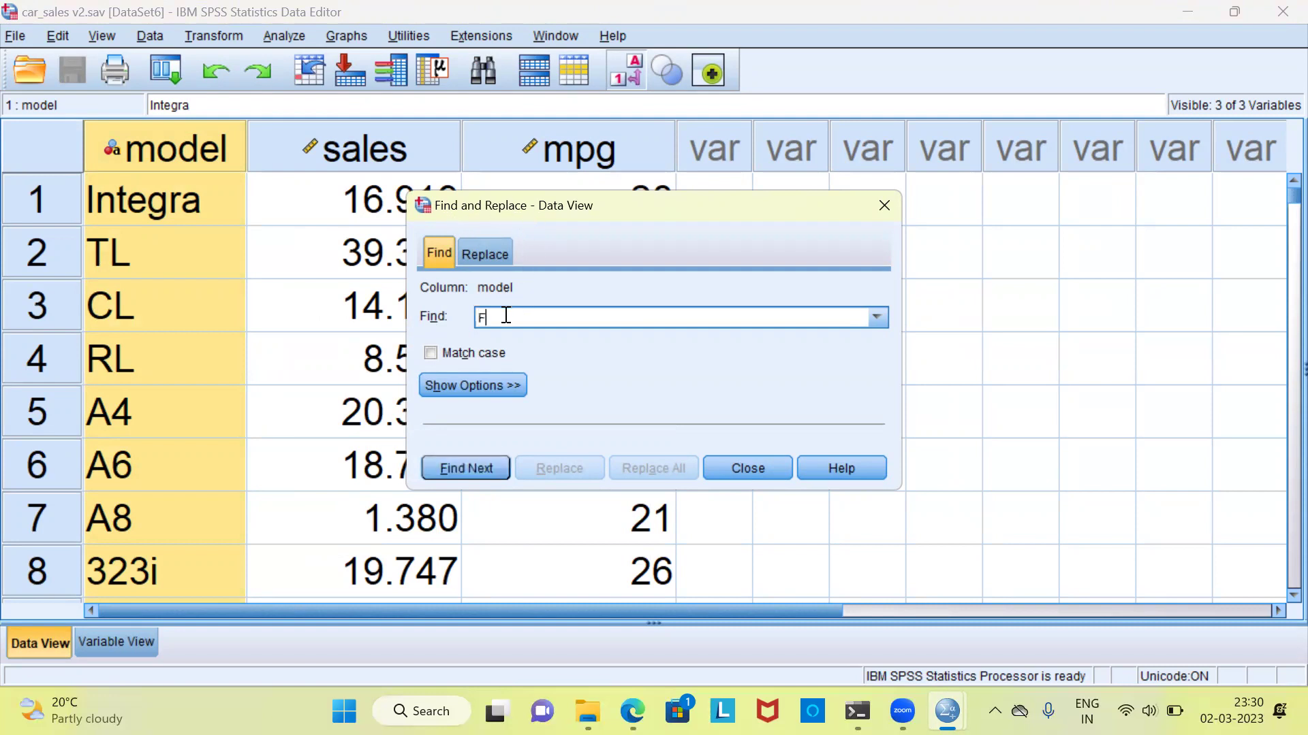
{"action": "type", "text": "-Series"}
{"action": "left_click", "coordinate": [473, 467]}
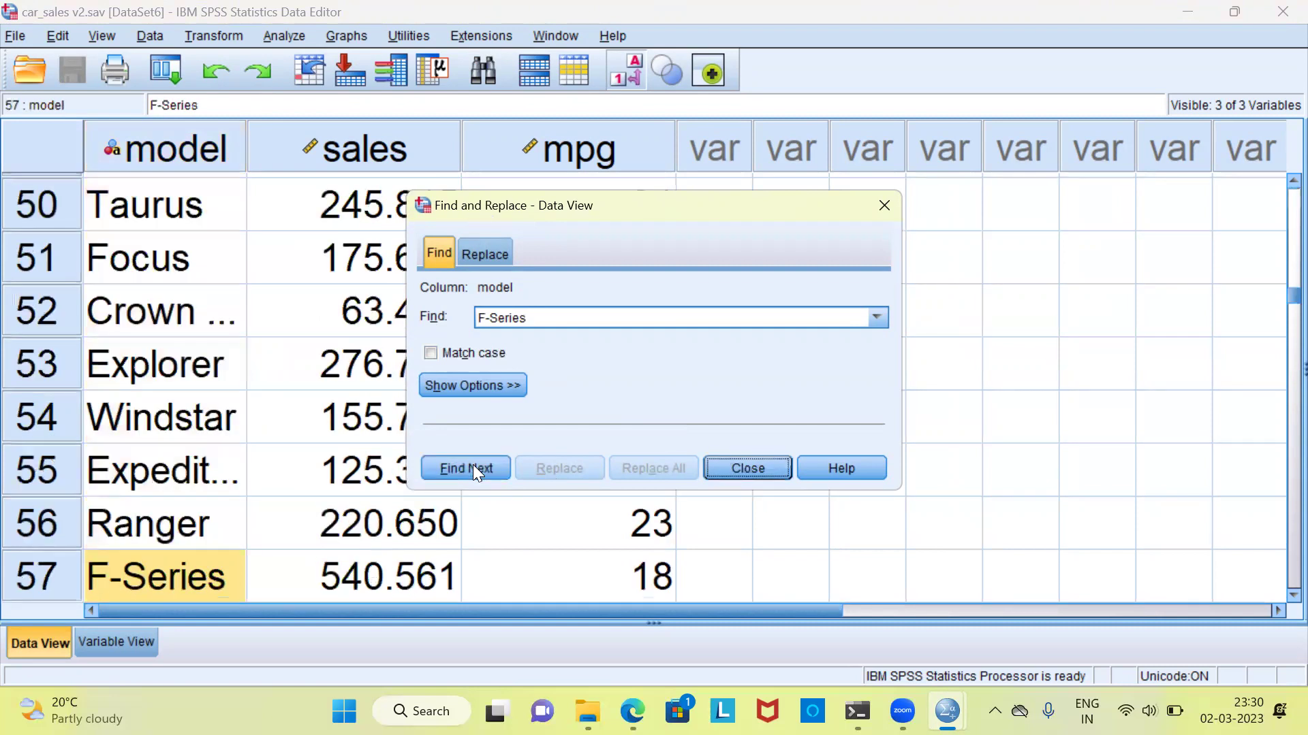
- Select row 57 (sales 540.561, mpg 18) and move the search box off the data
{"action": "left_click", "coordinate": [42, 576]}
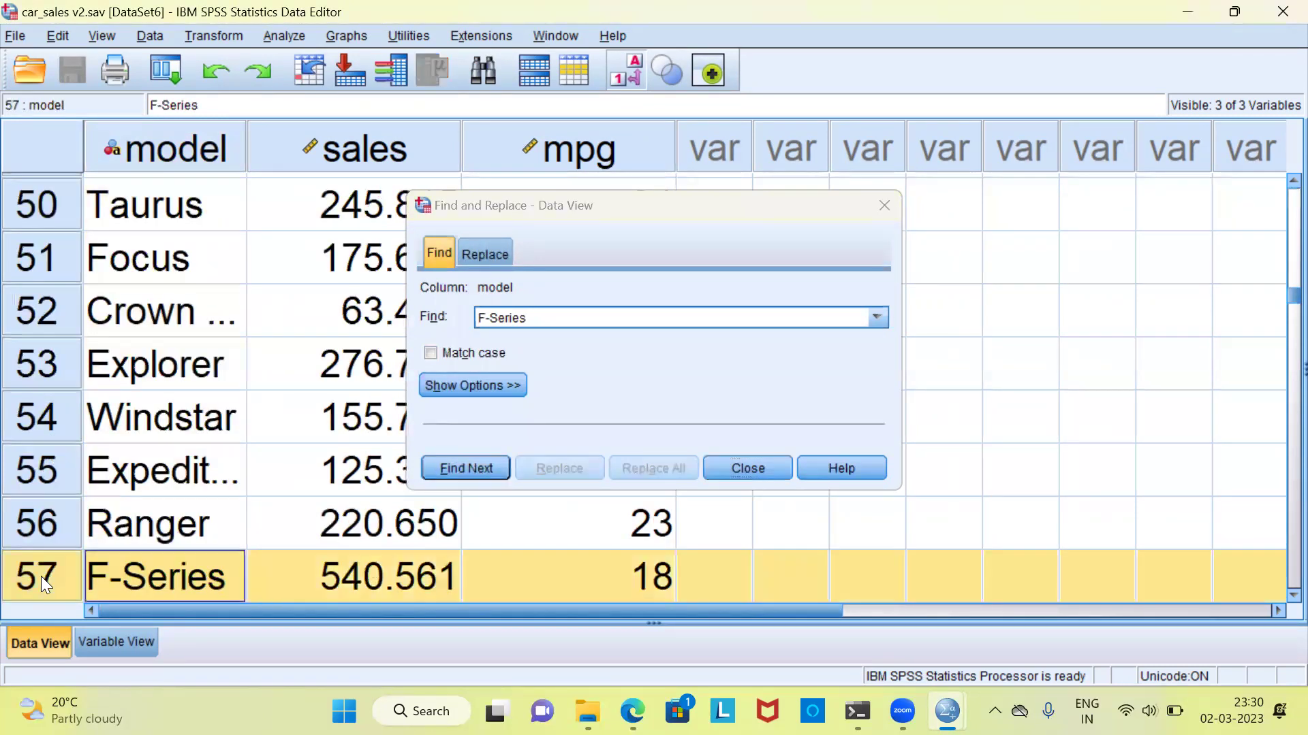
{"action": "left_click", "coordinate": [631, 207]}
{"action": "left_click_drag", "start_coordinate": [631, 207], "coordinate": [886, 192]}
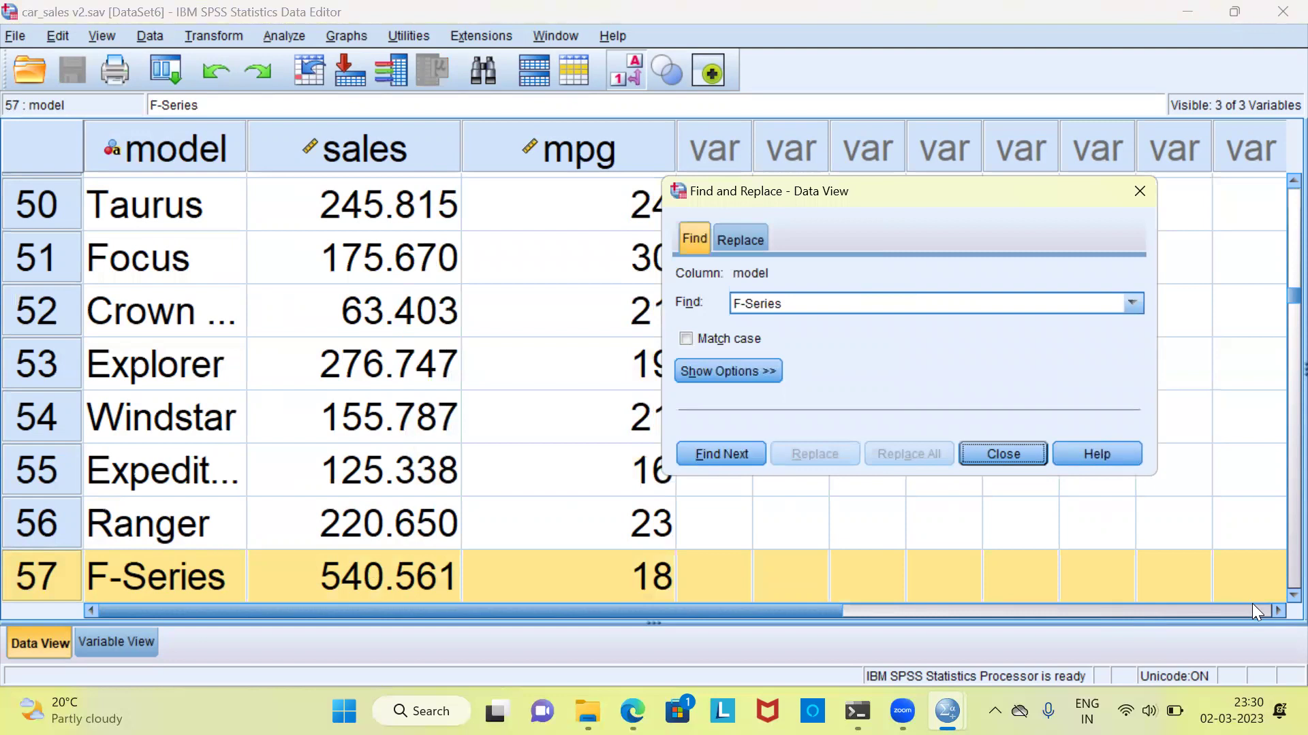
{"action": "scroll", "coordinate": [1275, 596], "scroll_direction": "down", "scroll_amount": 1}
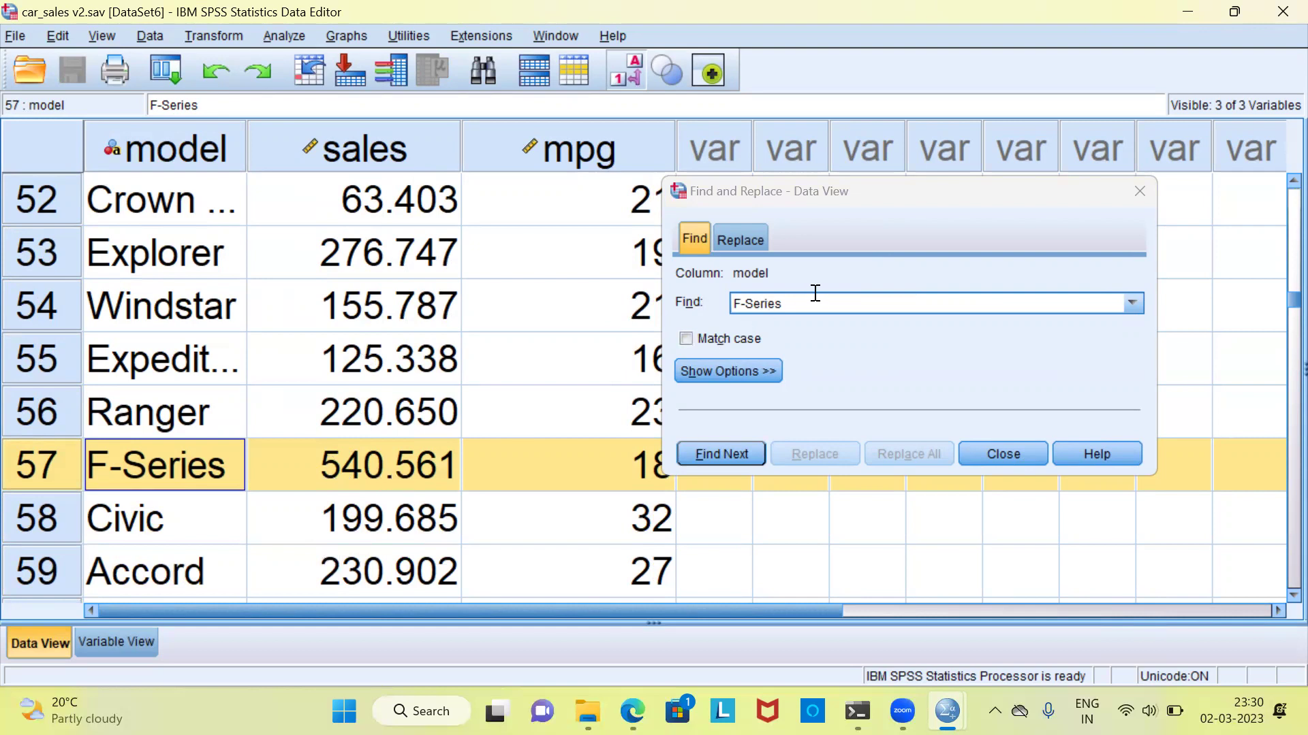
- Replace the F-Series search term with Metro and dismiss the not-found message
{"action": "left_click_drag", "start_coordinate": [811, 302], "coordinate": [732, 302]}
{"action": "left_click", "coordinate": [783, 303]}
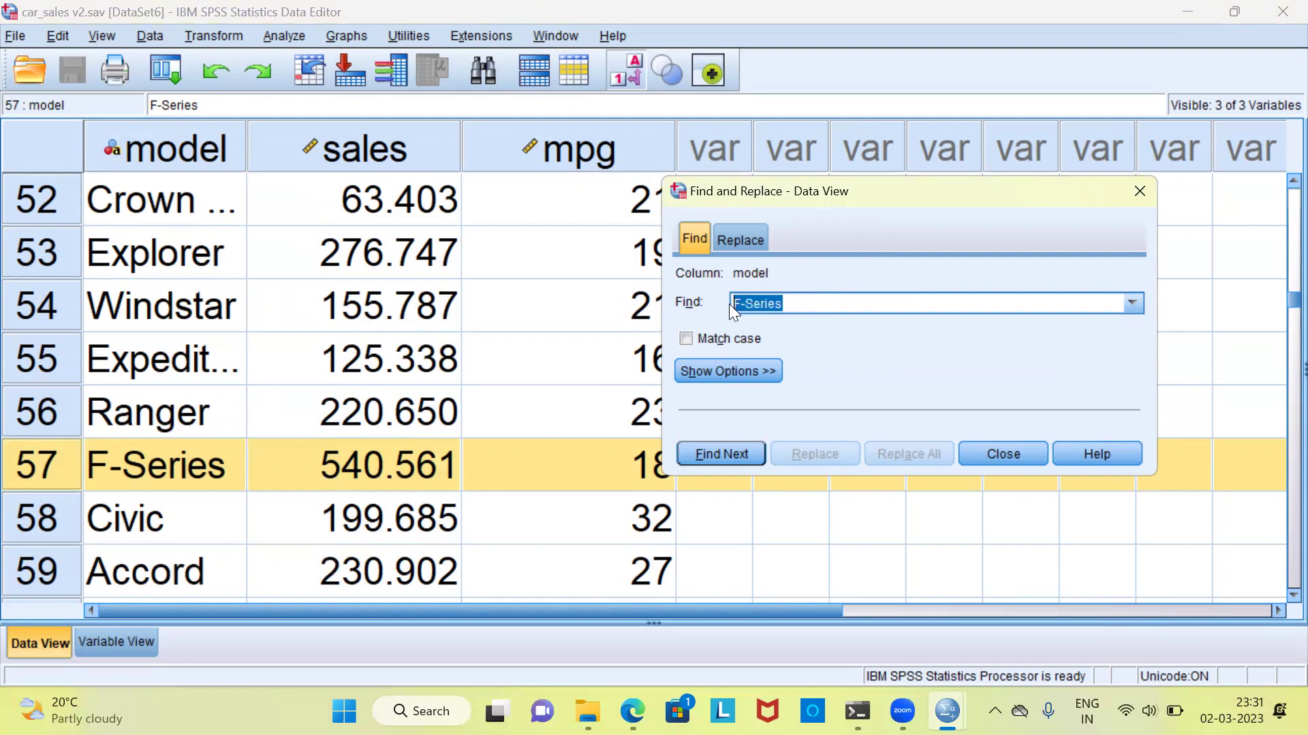
{"action": "key", "text": "BackSpace"}
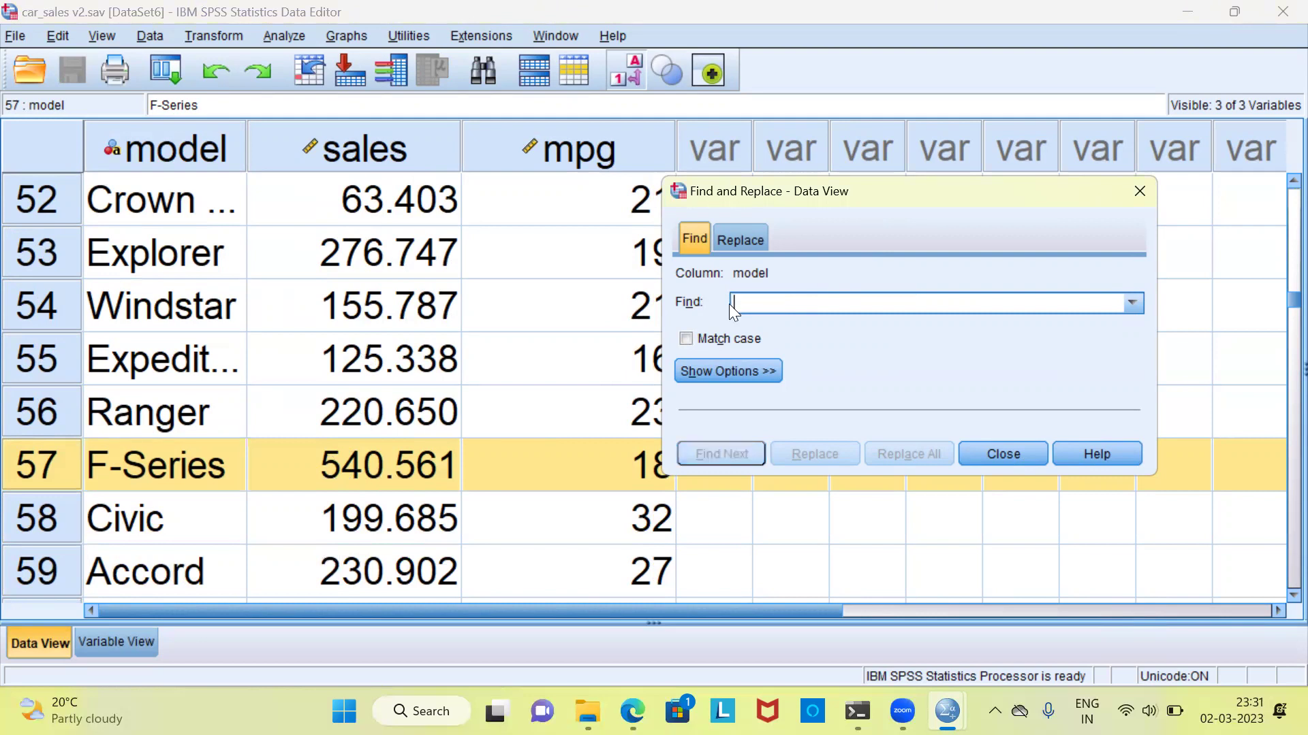
{"action": "type", "text": "Metro"}
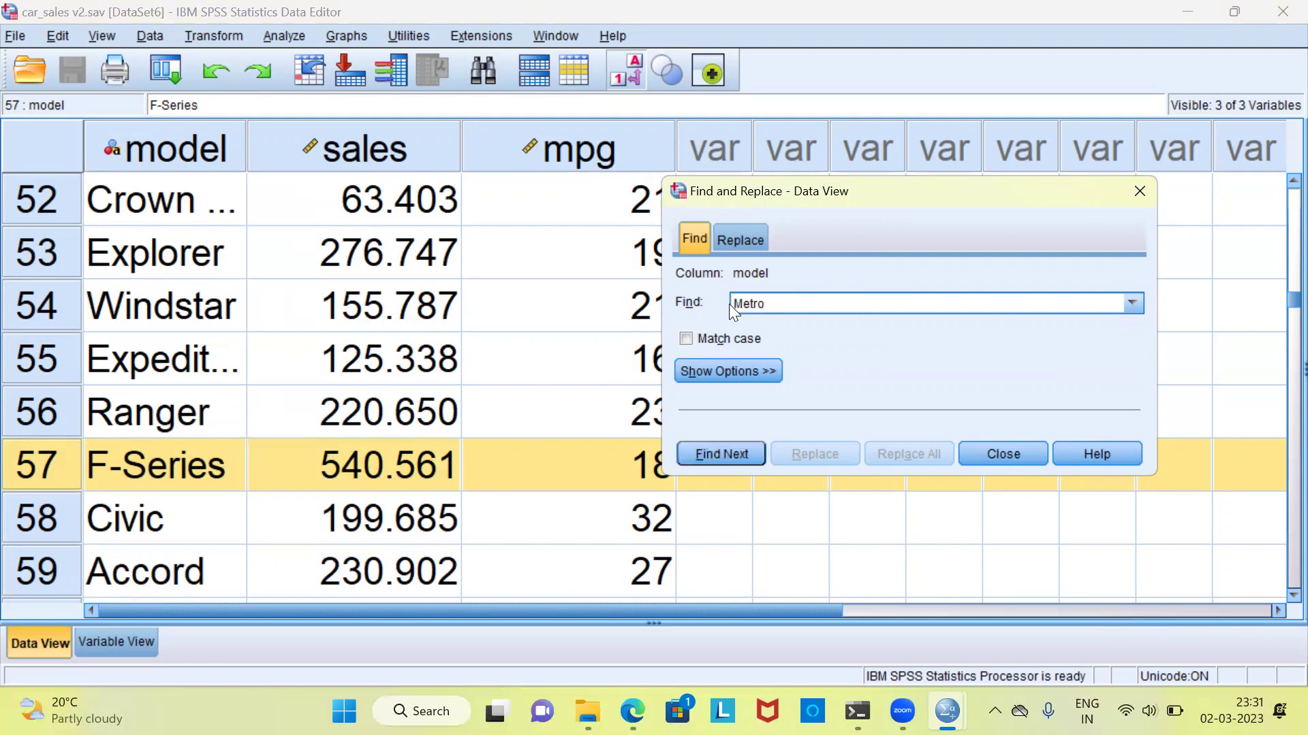
{"action": "left_click", "coordinate": [740, 452]}
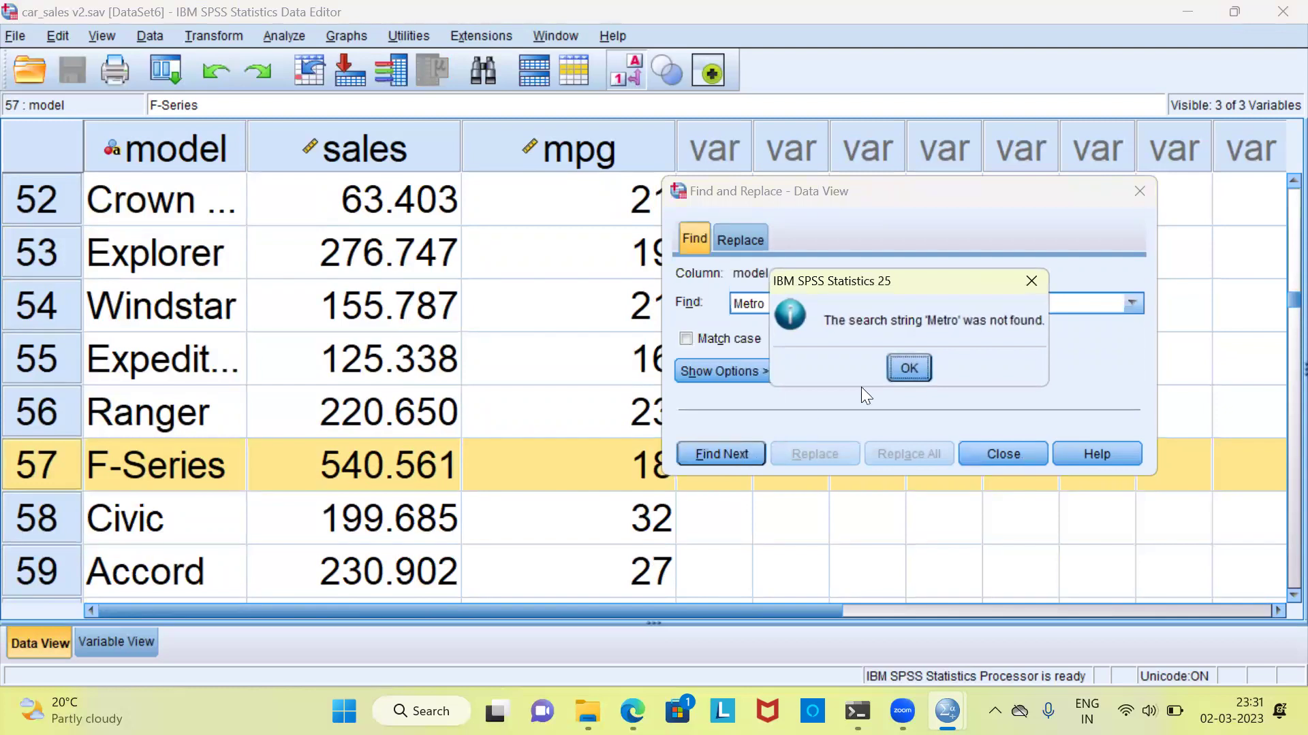
{"action": "left_click", "coordinate": [913, 368]}
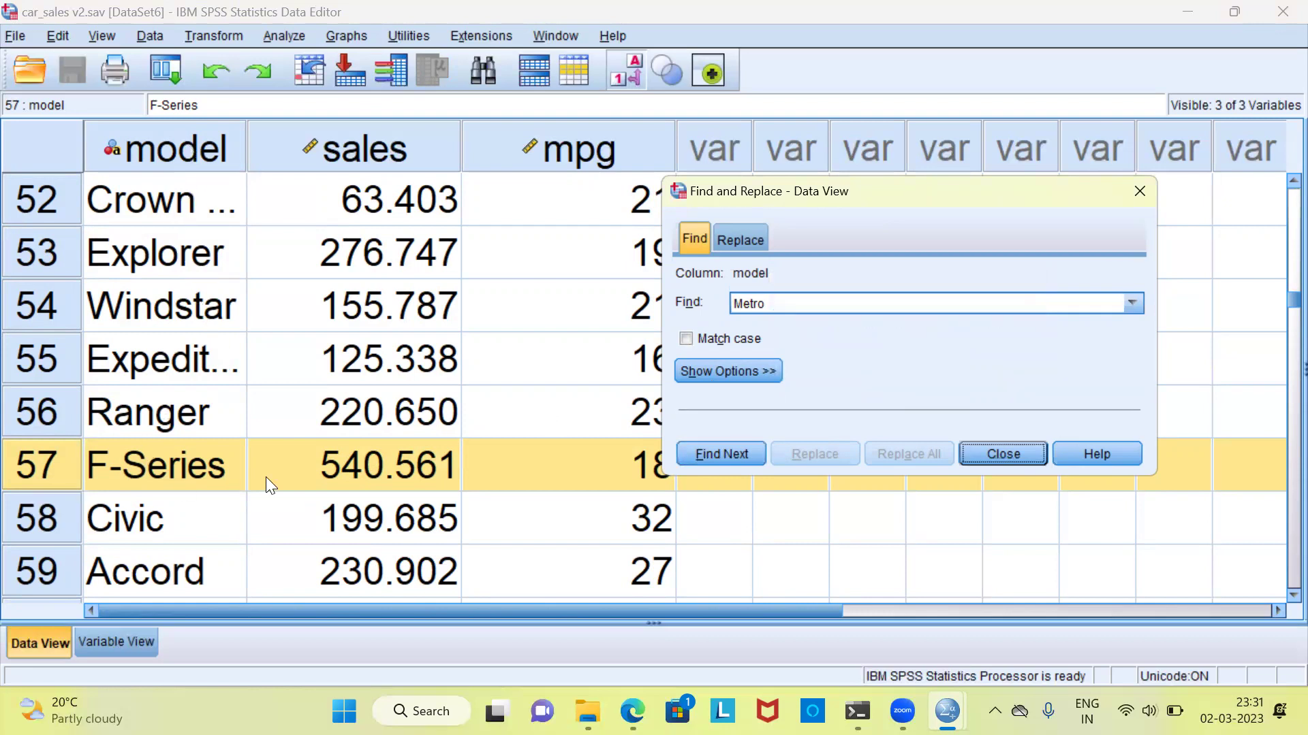
- Rerun the Metro search from the model column and select row 27 (sales 21.855, mpg 45) before closing Find
{"action": "left_click", "coordinate": [203, 142]}
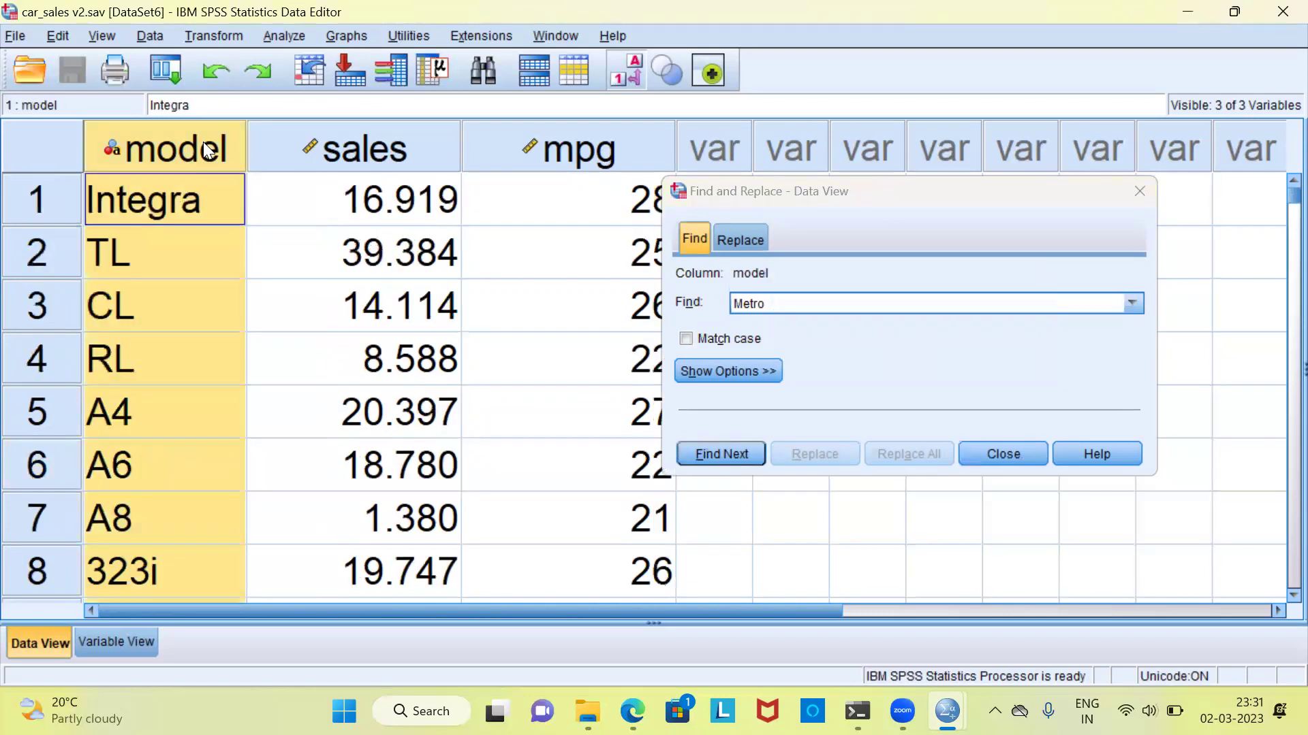
{"action": "left_click", "coordinate": [795, 308]}
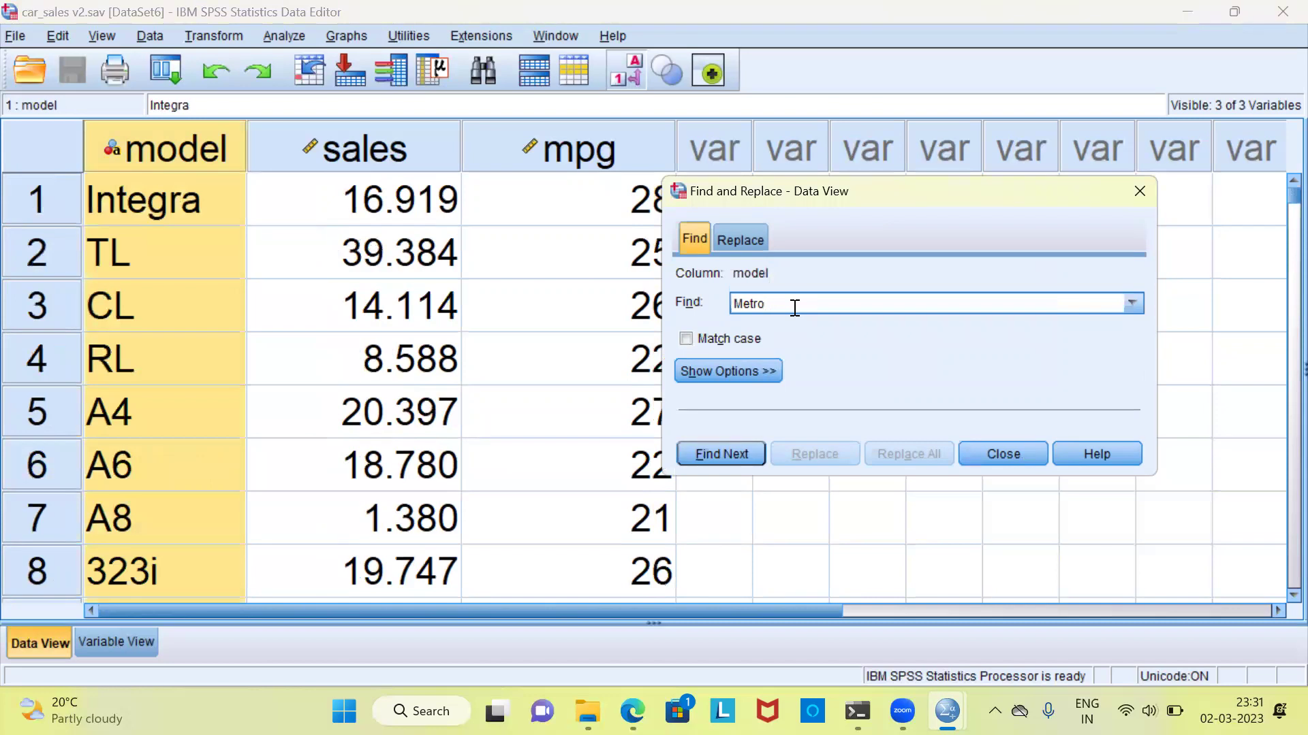
{"action": "left_click", "coordinate": [730, 454]}
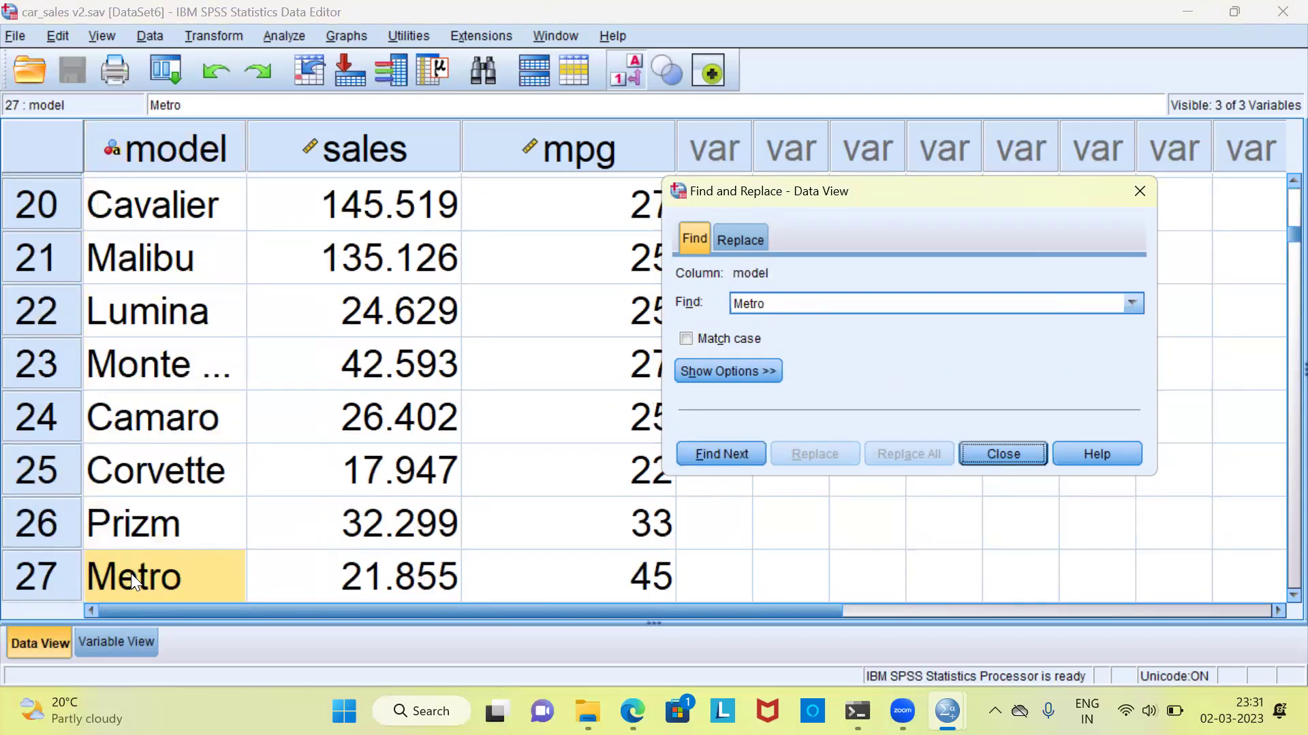
{"action": "left_click", "coordinate": [46, 580]}
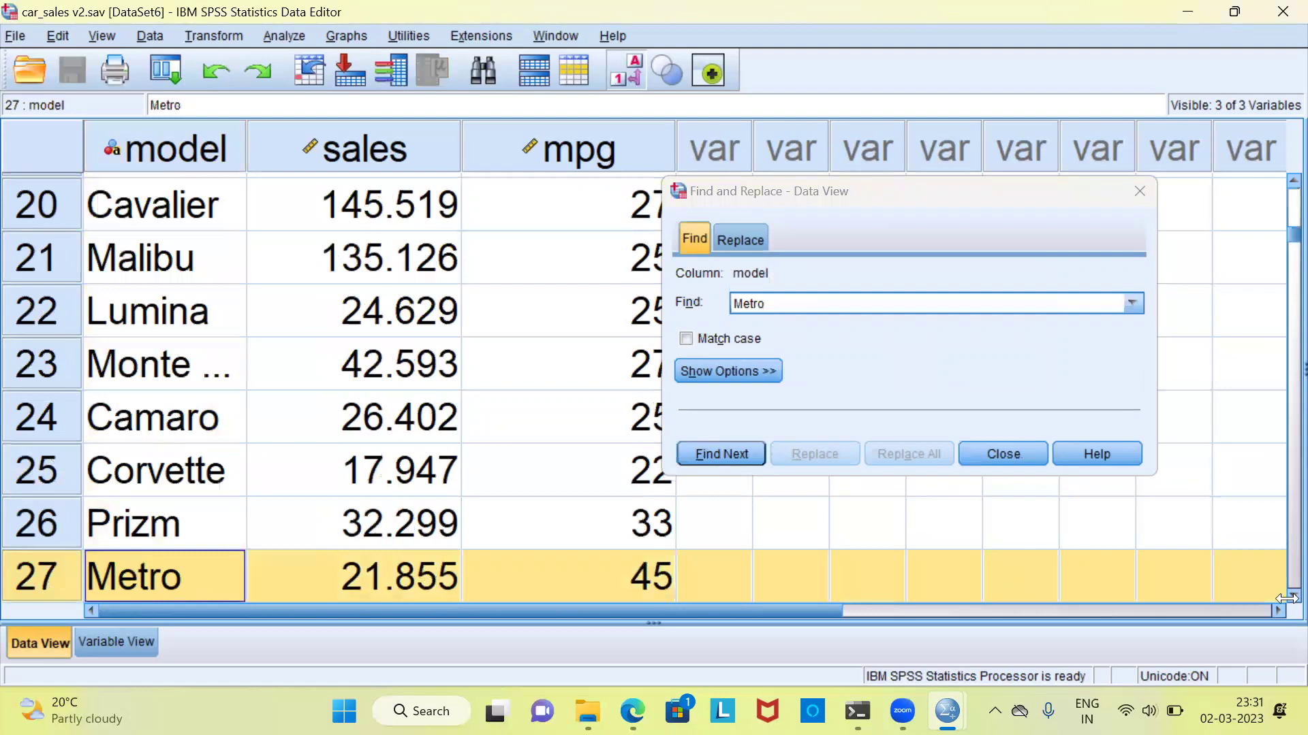
{"action": "scroll", "coordinate": [1275, 586], "scroll_direction": "down", "scroll_amount": 1}
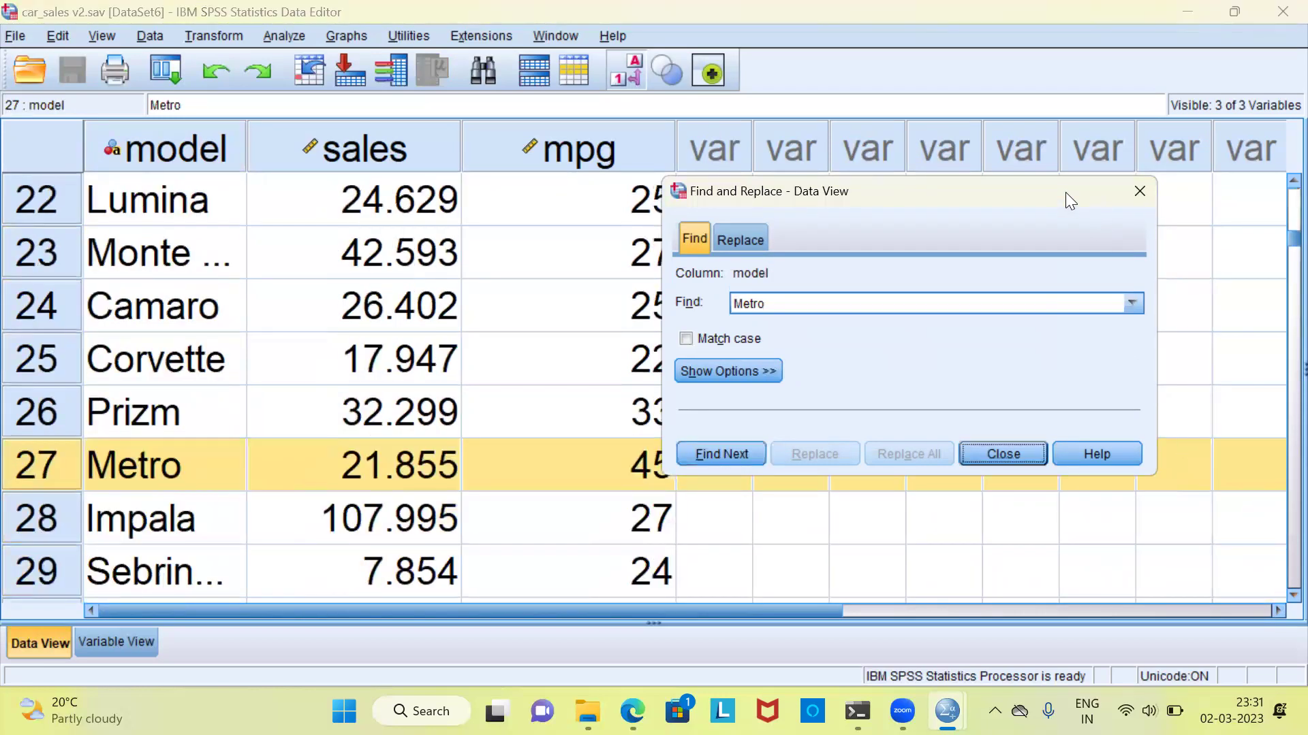
{"action": "left_click_drag", "start_coordinate": [1065, 192], "coordinate": [1189, 214]}
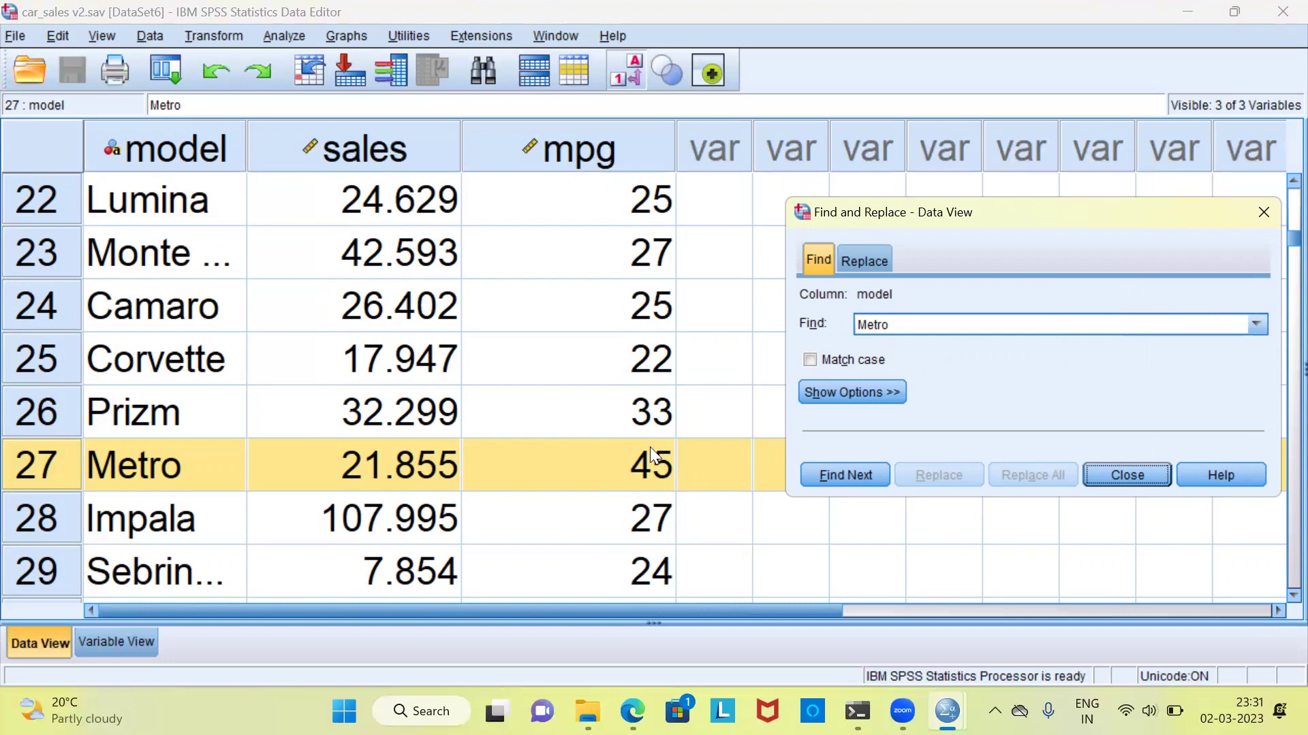
{"action": "left_click", "coordinate": [1136, 471]}
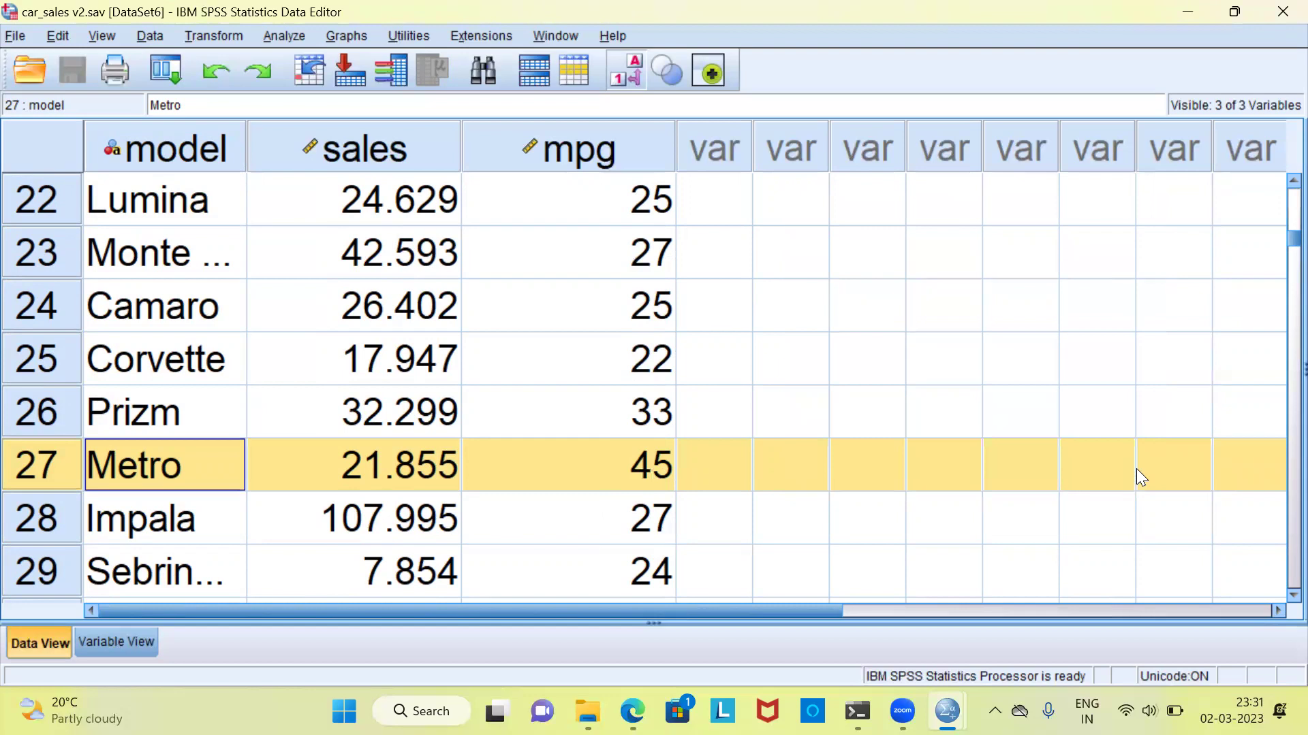